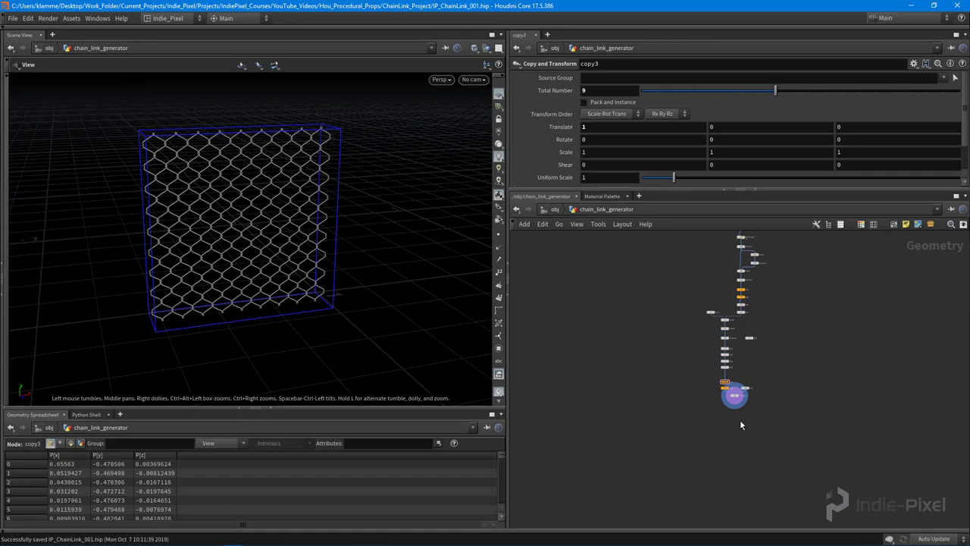
Add a Null node below matchsize1 in chain_link_generator
scroll(736, 413, up, 3)
key(Tab)
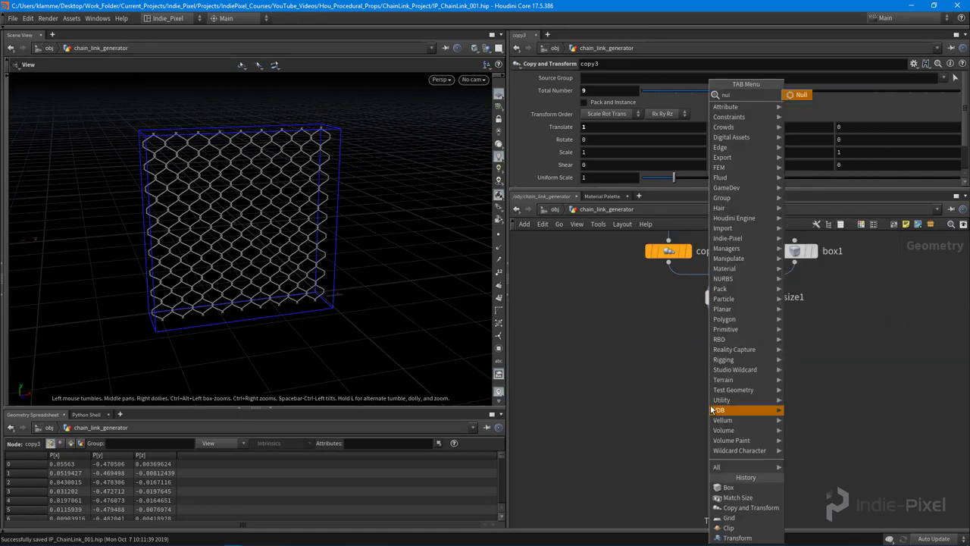
click(731, 412)
click(731, 410)
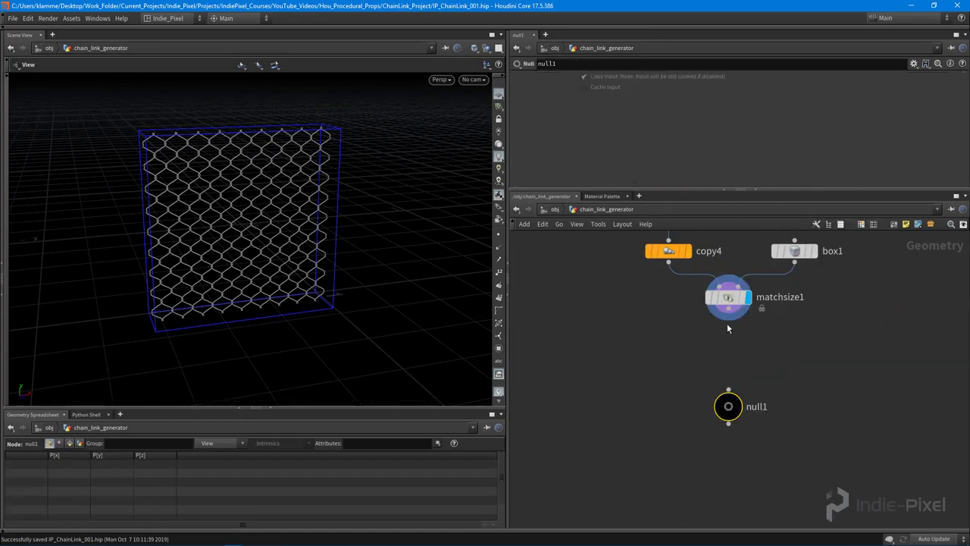
Rename the null to OUT_FINAL_PATTERN and set its display flag
double_click(758, 407)
click(766, 408)
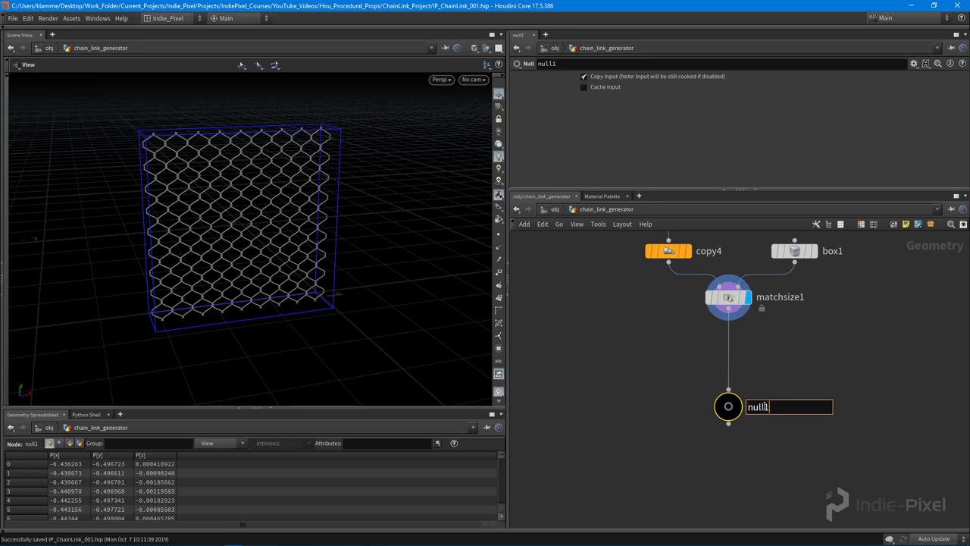
key(BackSpace)
key(BackSpace)
text(OPU)
text(UT_FINAL_PATTE)
text(RN)
key(Return)
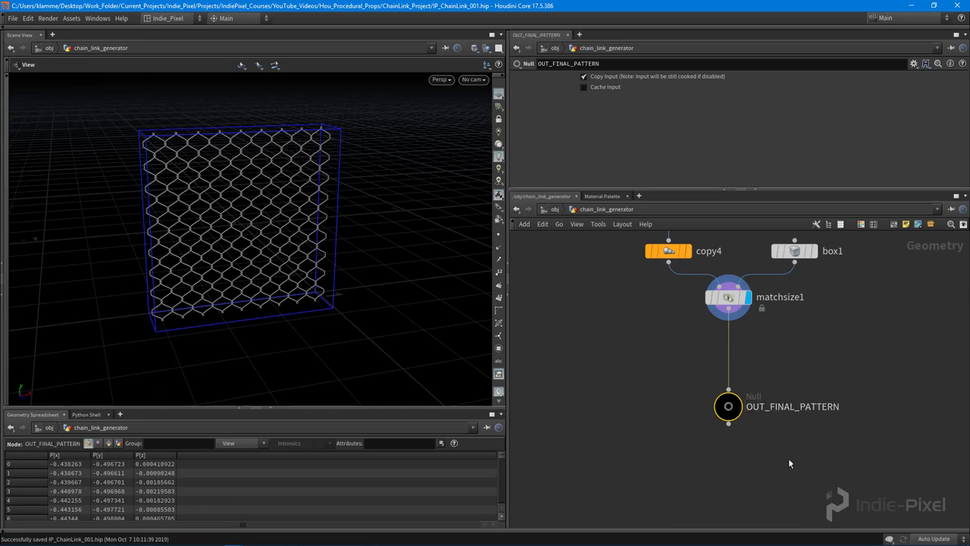
click(738, 406)
At object level, add a camera below chain_link_generator
middle_drag(767, 363, 761, 384)
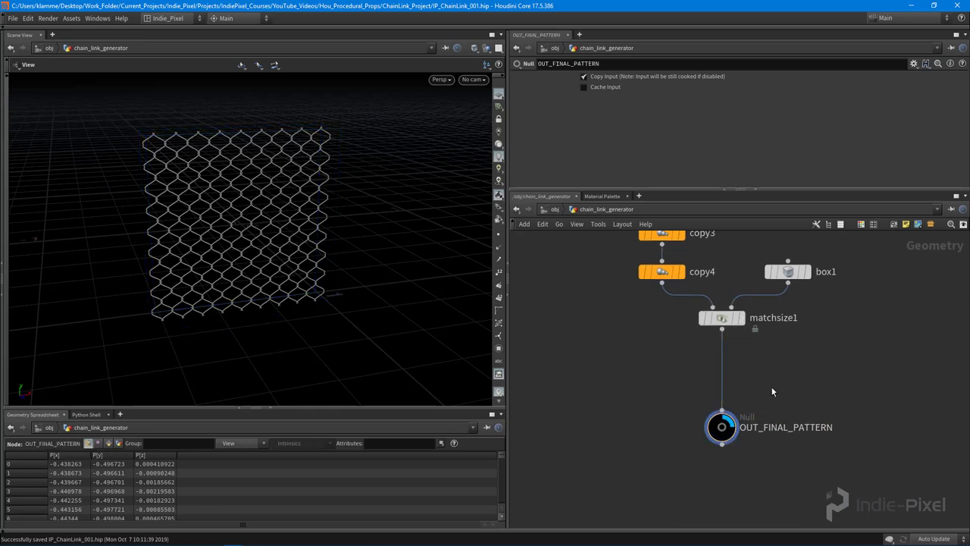
key(u)
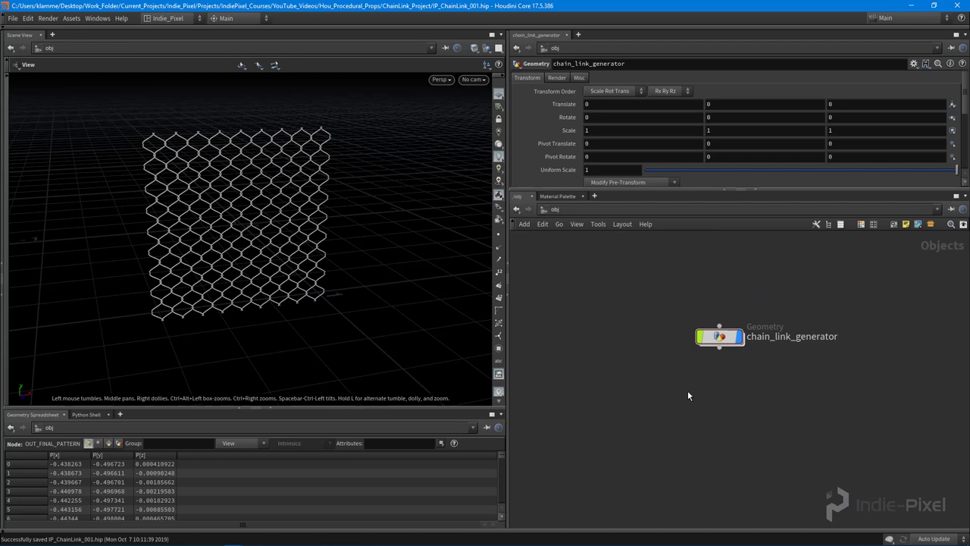
key(Tab)
text(geo)
key(Return)
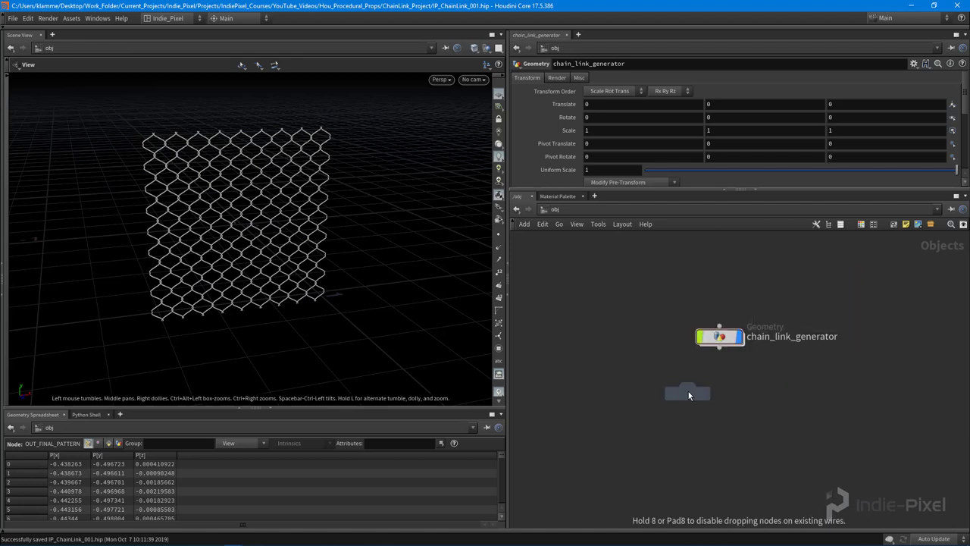
click(725, 406)
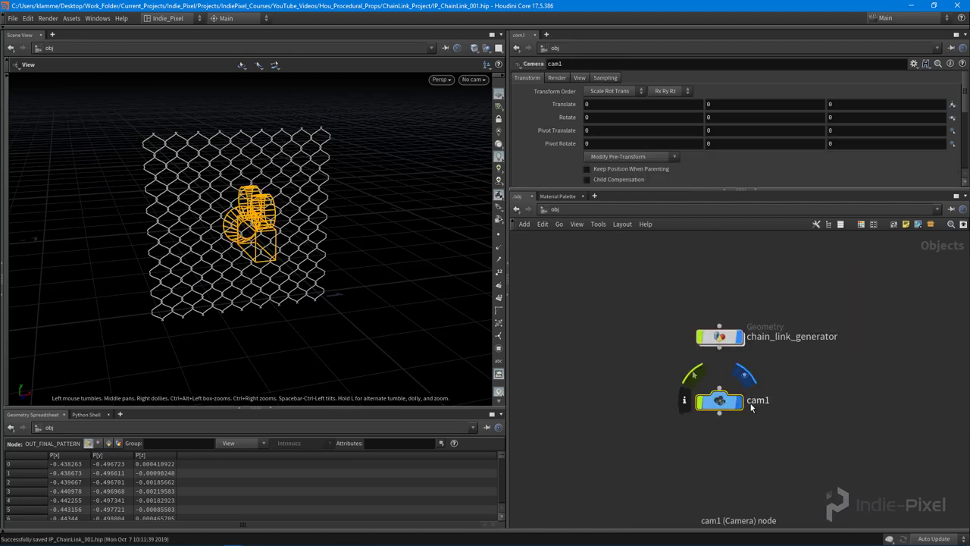
Rename the camera render_cam and orbit the viewport to inspect it
double_click(759, 400)
text(render)
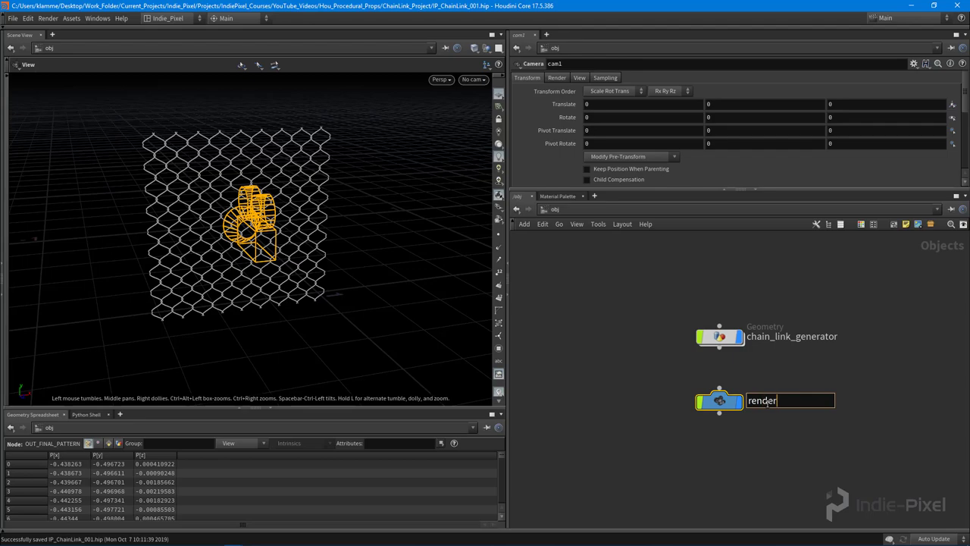
text(_cam)
key(Return)
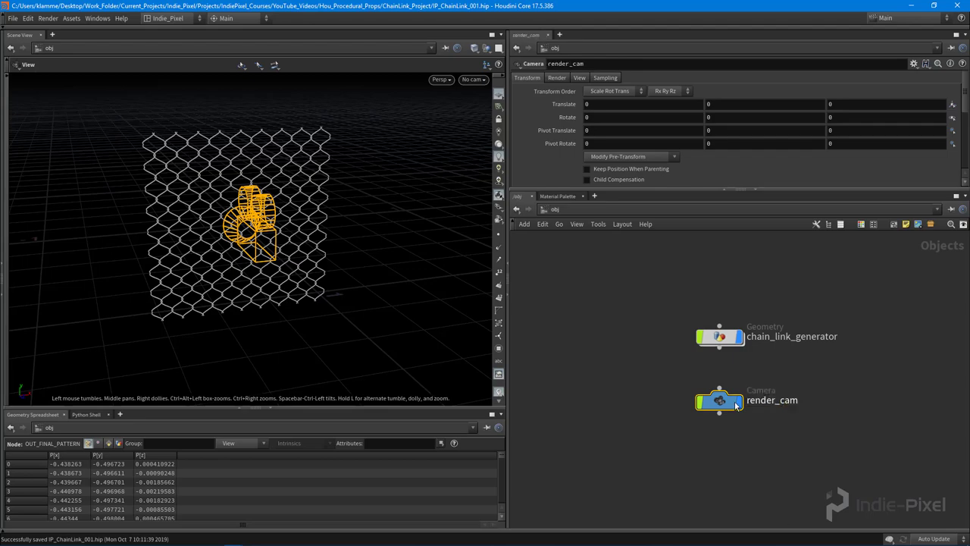
drag(236, 217, 253, 275)
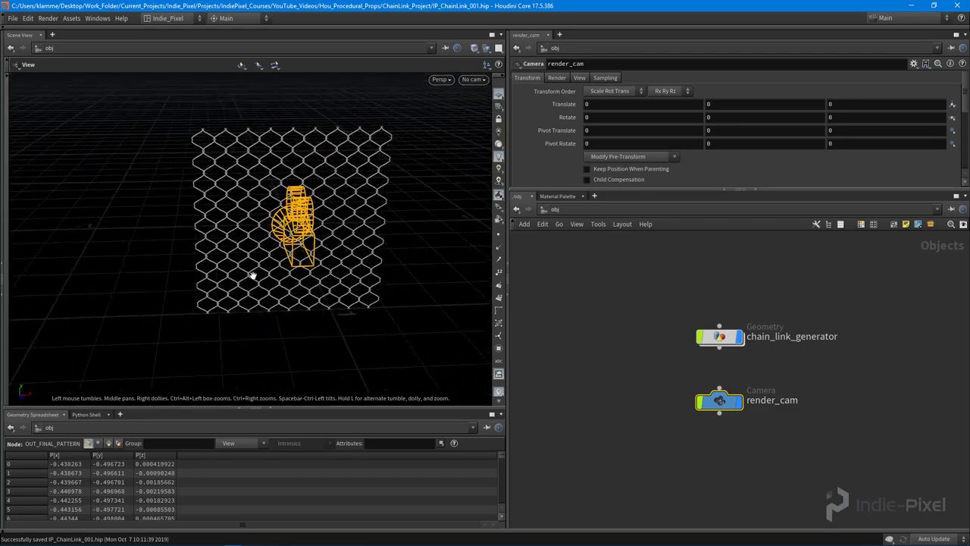
drag(179, 323, 315, 303)
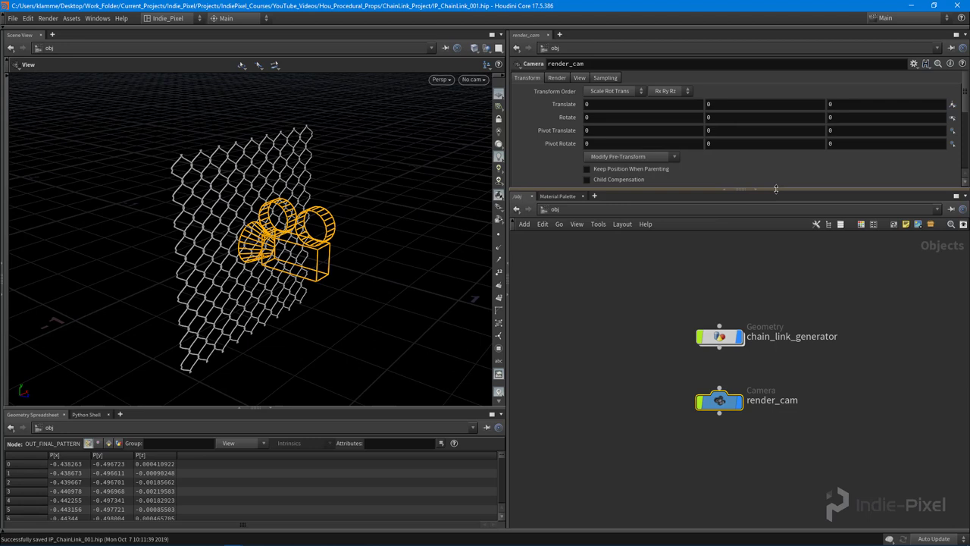
drag(730, 190, 729, 224)
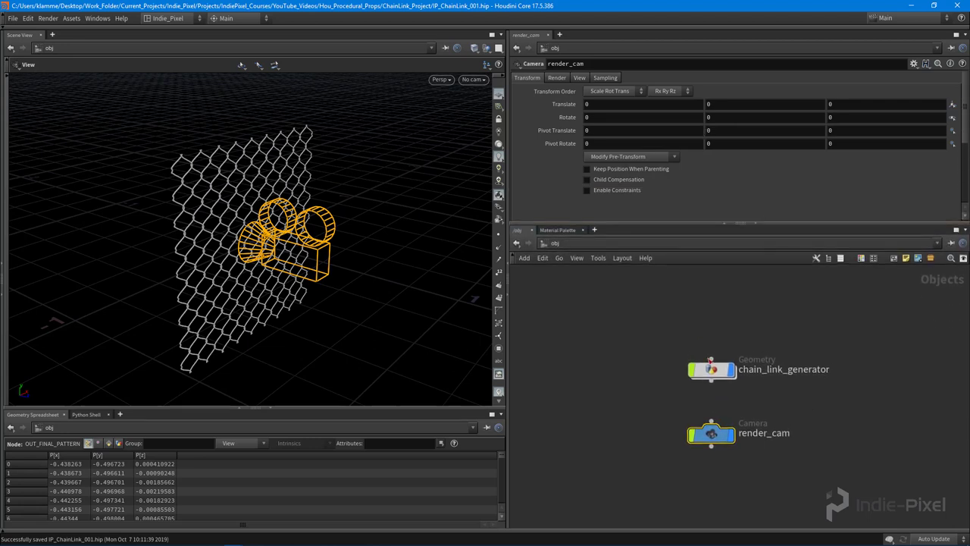
Set render_cam's projection to Orthographic
mouse_move(713, 438)
click(581, 77)
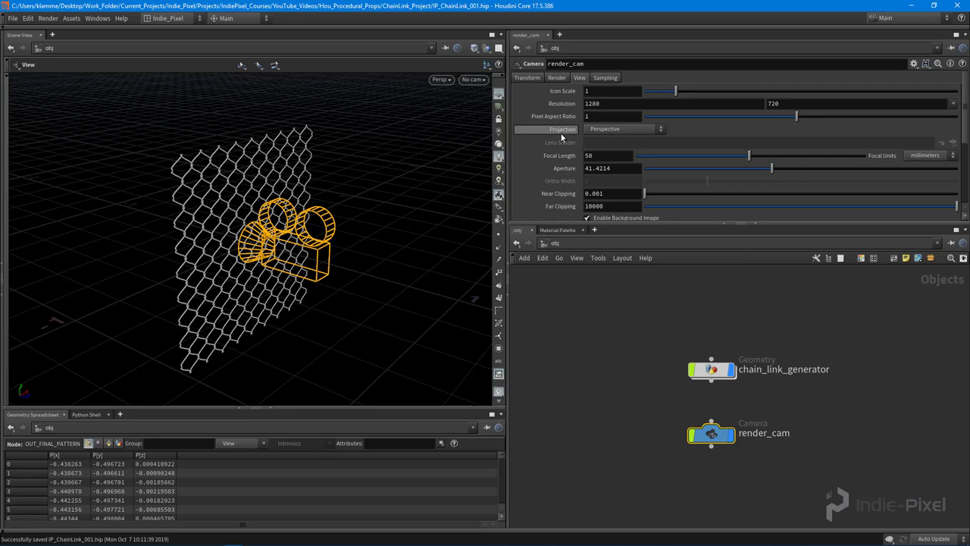
click(609, 130)
click(616, 144)
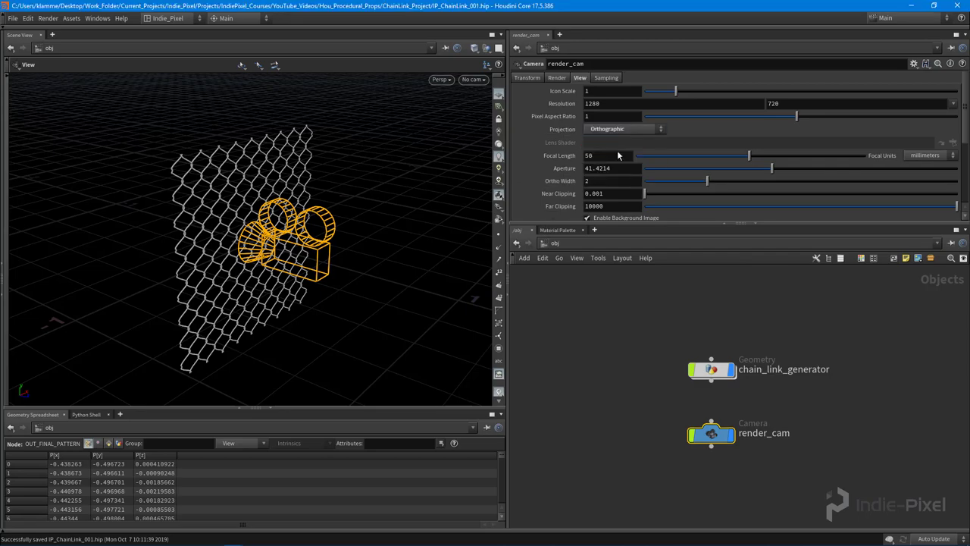
Look through render_cam in the viewport and lock the view to it
drag(363, 211, 339, 211)
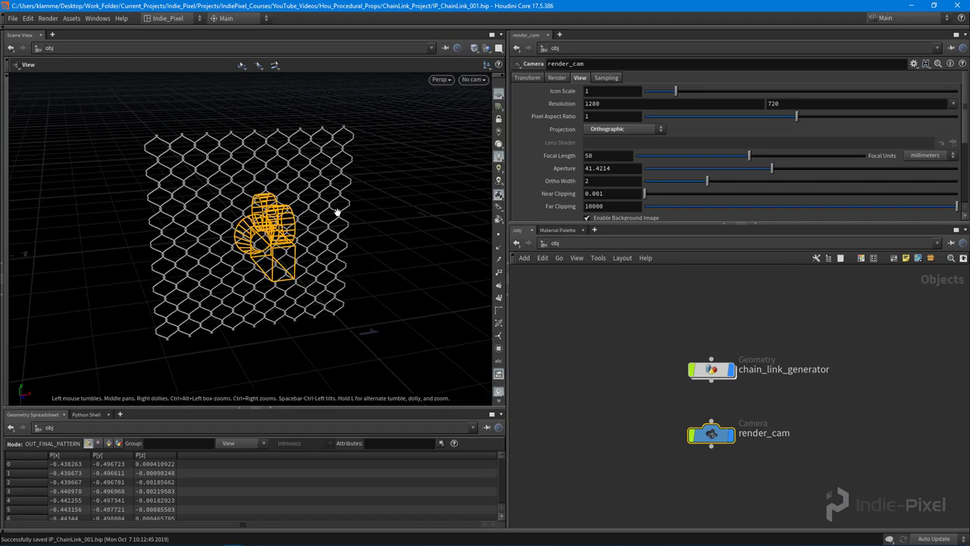
drag(267, 192, 326, 188)
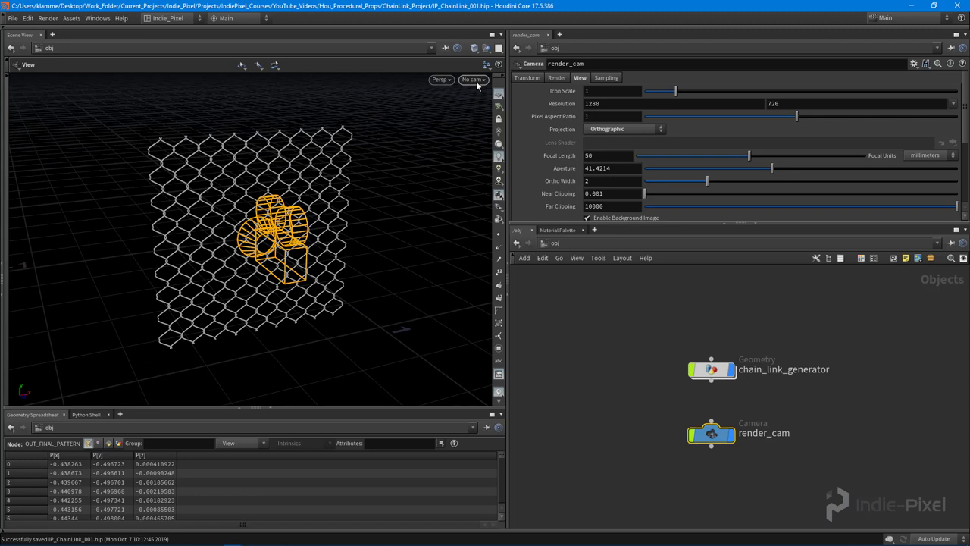
click(476, 81)
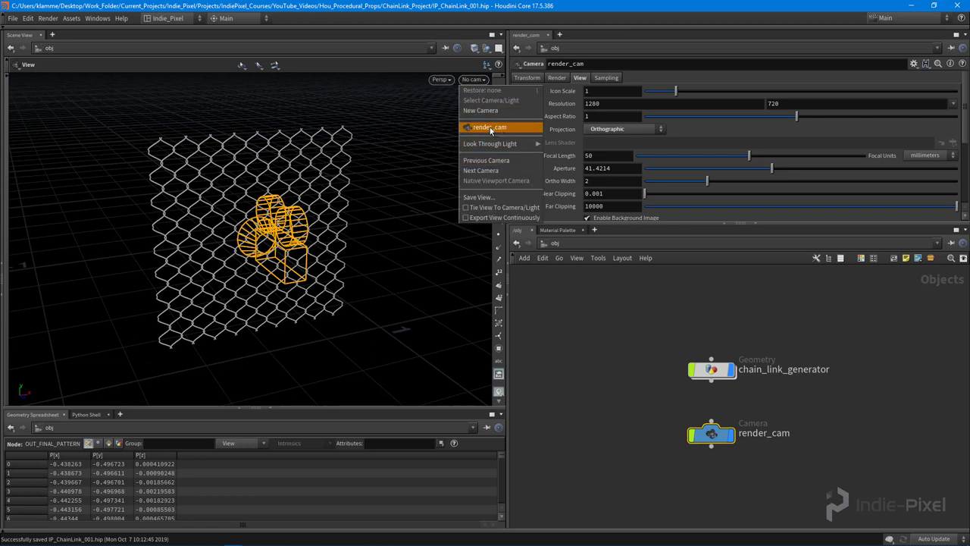
click(491, 128)
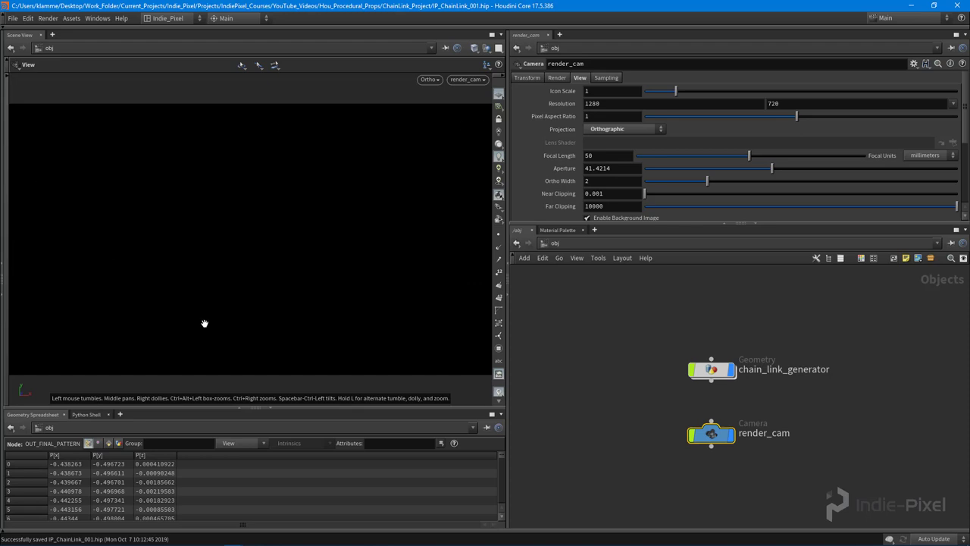
click(499, 119)
Set render_cam's Translate Z to 1
click(529, 78)
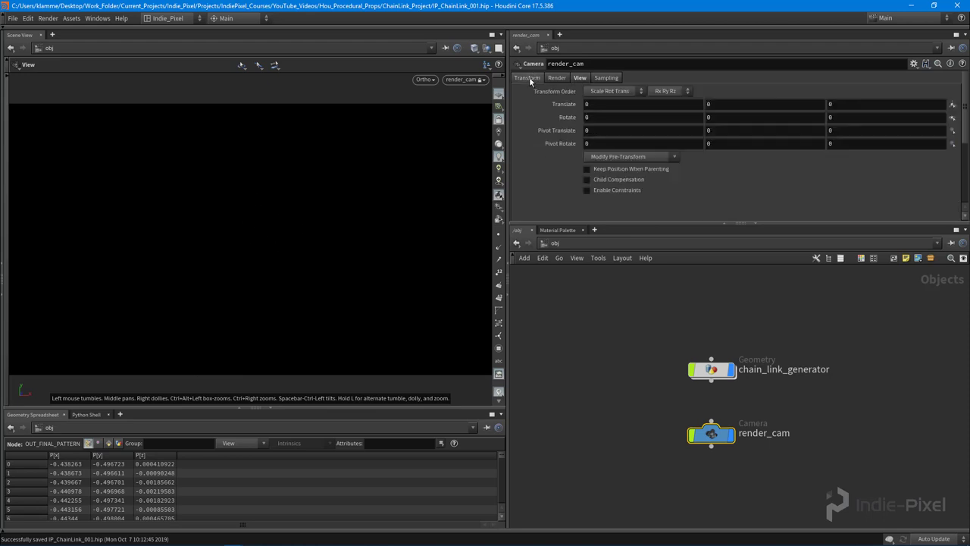
click(876, 106)
text(1)
key(Return)
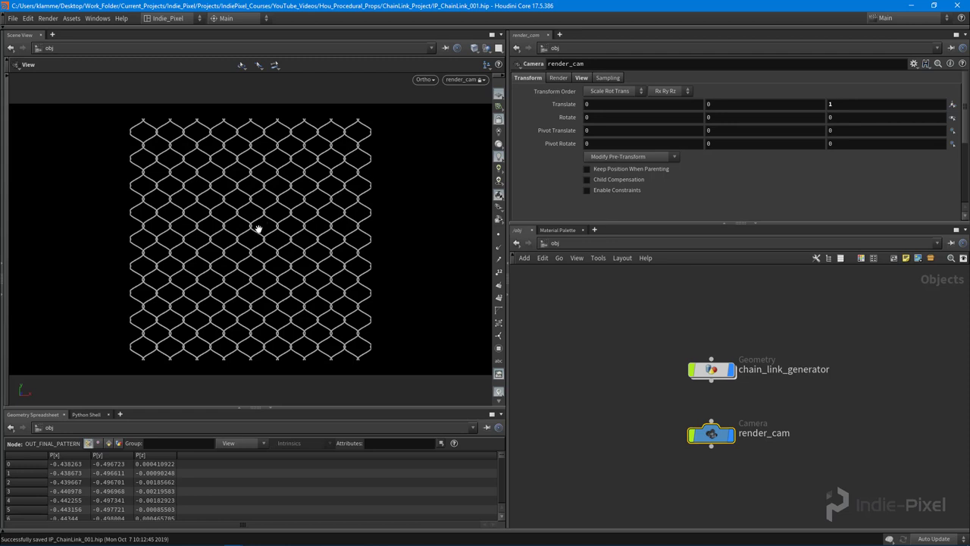
Set render_cam's resolution to 1024×1024 and its Ortho Width to 1
click(582, 78)
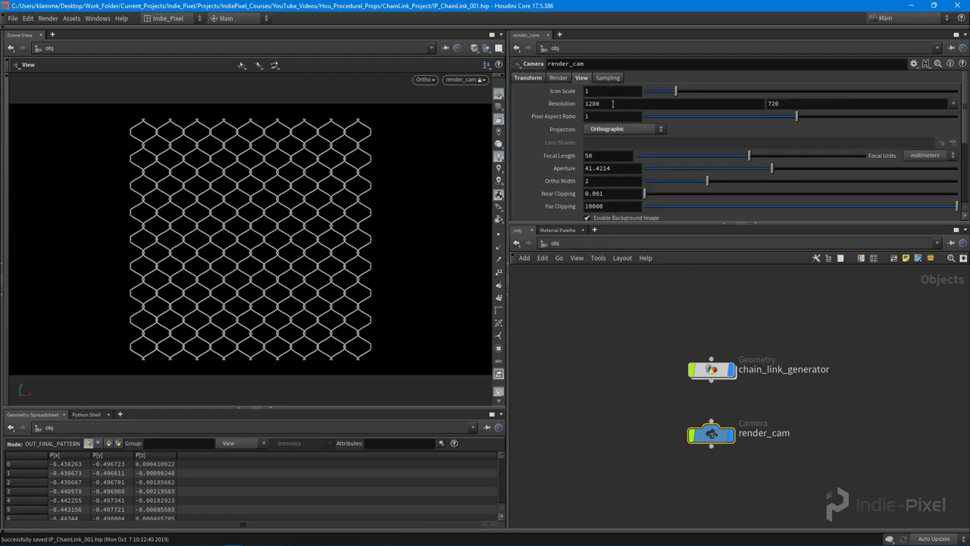
click(613, 104)
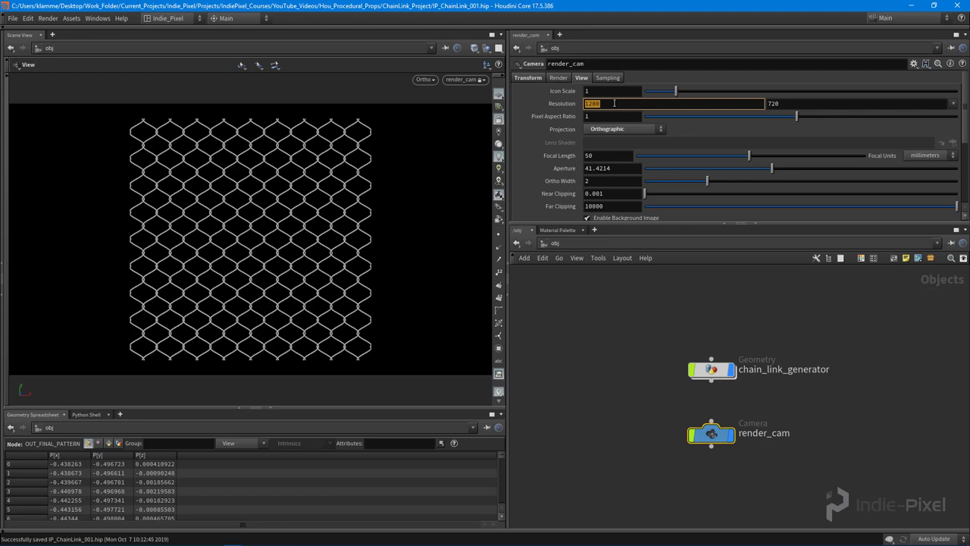
text(1024)
key(Tab)
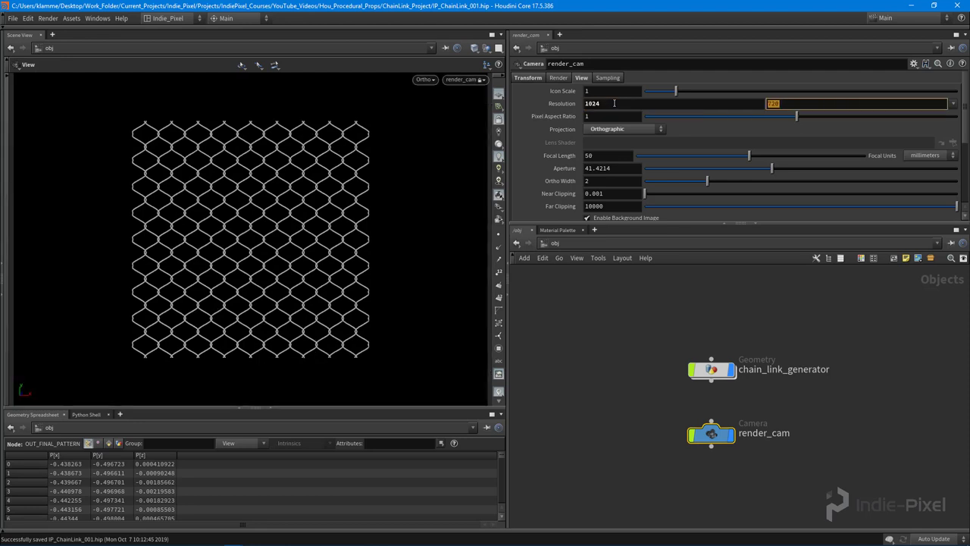
text(1024)
key(Return)
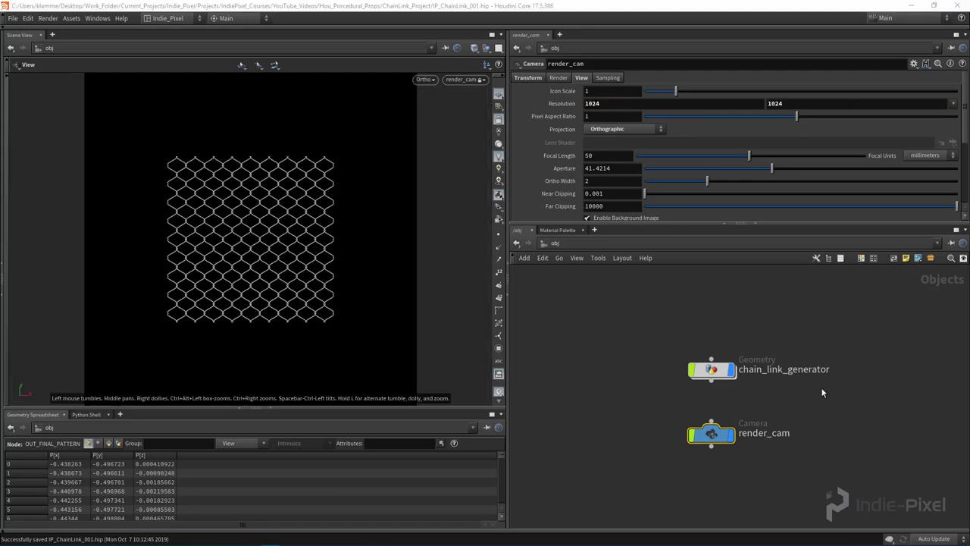
click(608, 181)
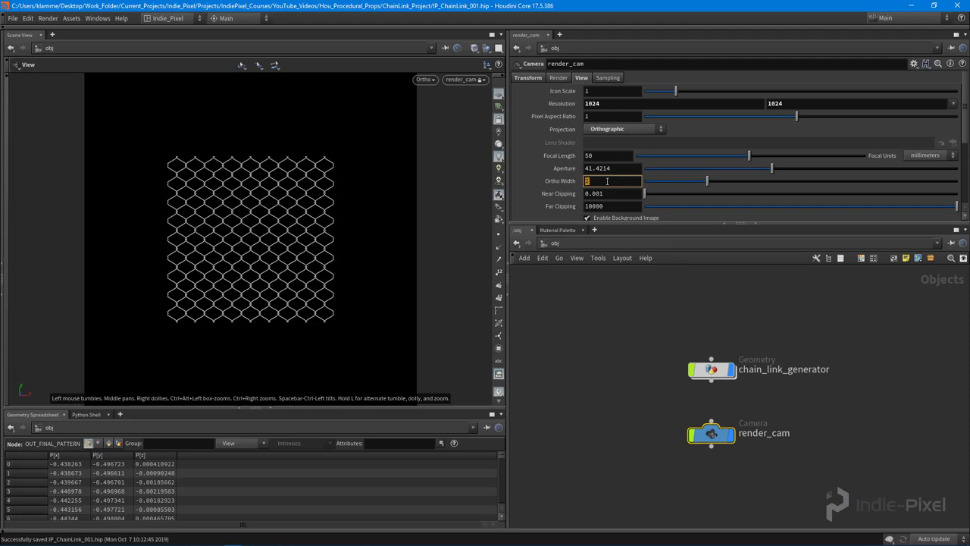
text(1)
key(Return)
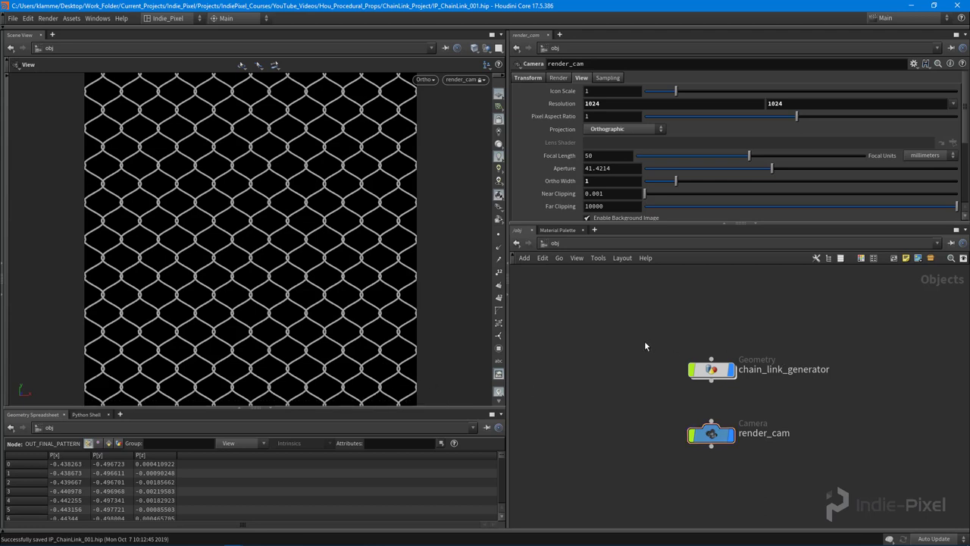
Tidy the /obj layout with render_cam below chain_link_generator, then go to /out
key(l)
drag(702, 423, 702, 416)
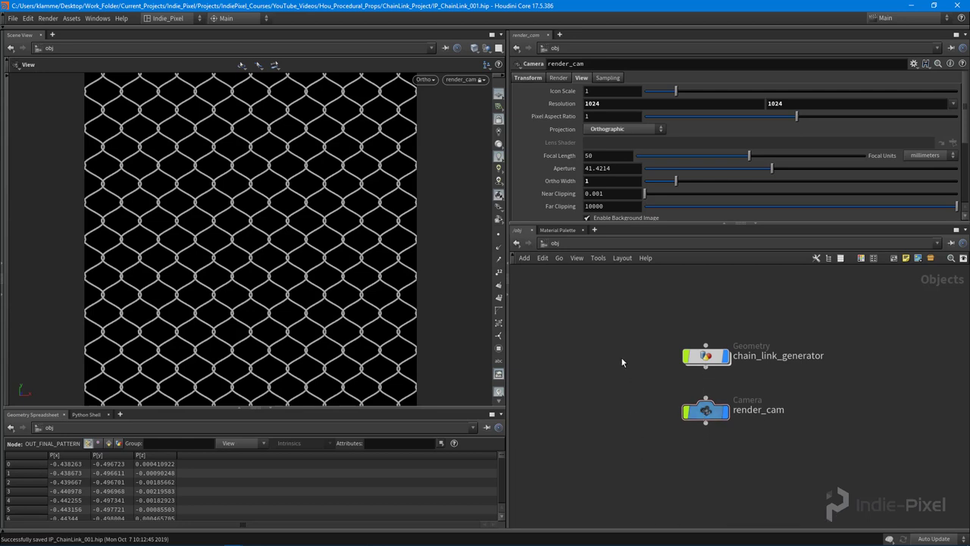
click(606, 239)
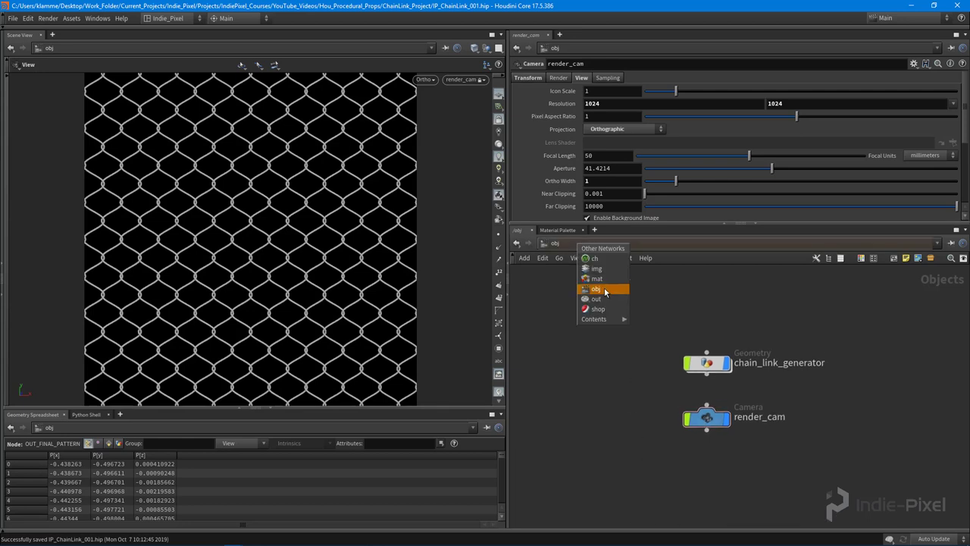
click(599, 301)
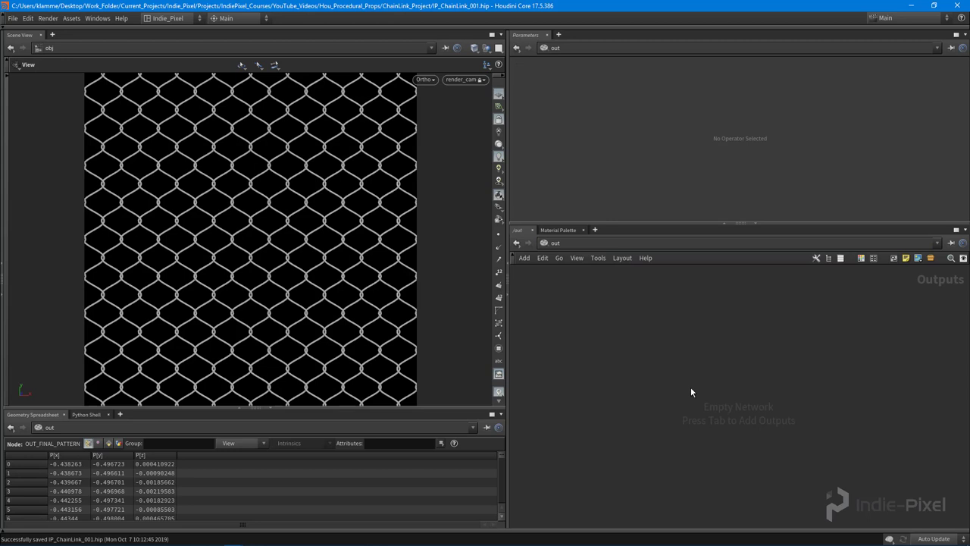
Create a Mantra render node named renderer
key(Tab)
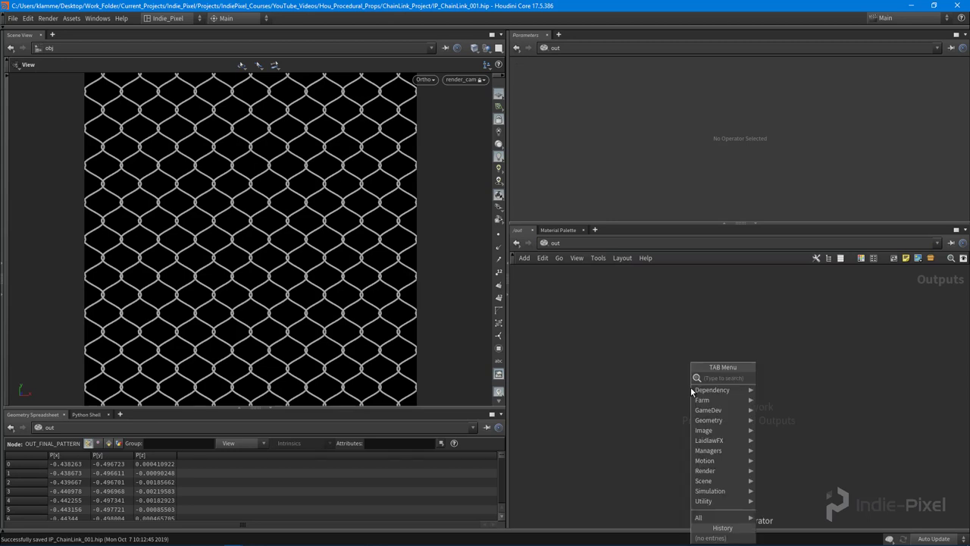
text(mantra)
key(Return)
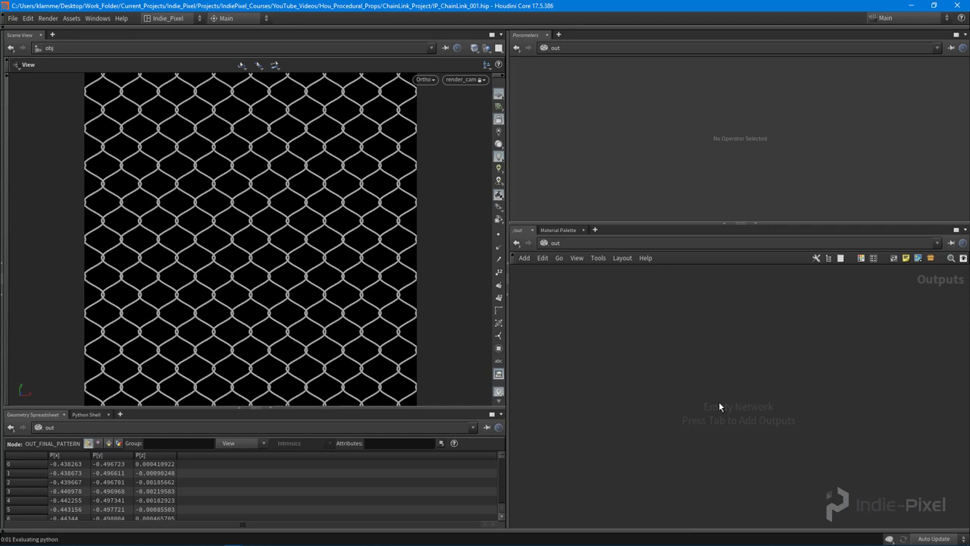
click(718, 374)
double_click(762, 370)
text(renderer)
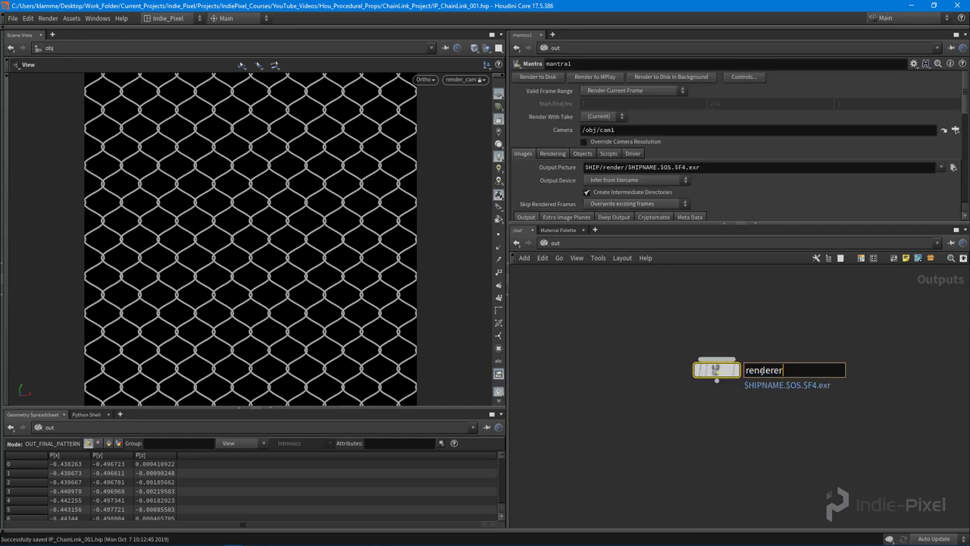
key(Return)
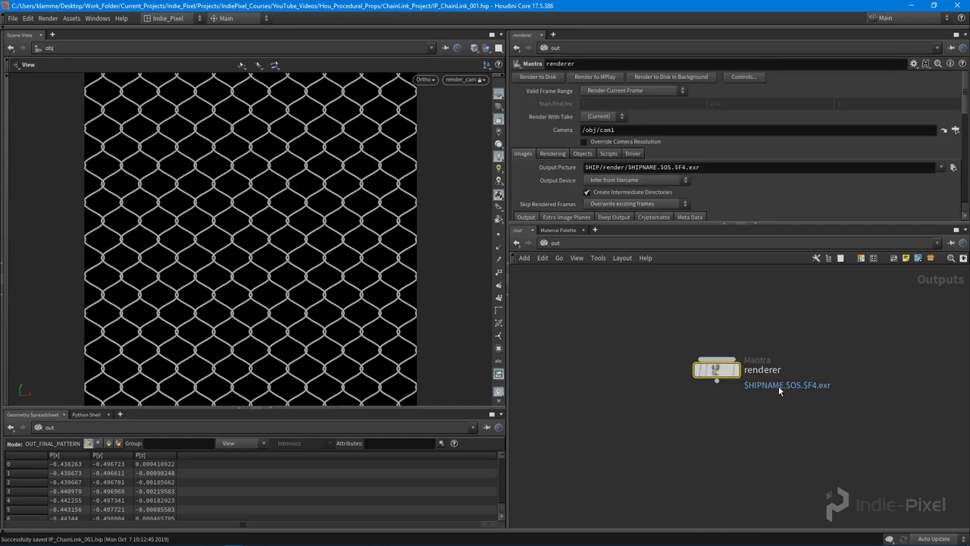
drag(707, 376, 722, 357)
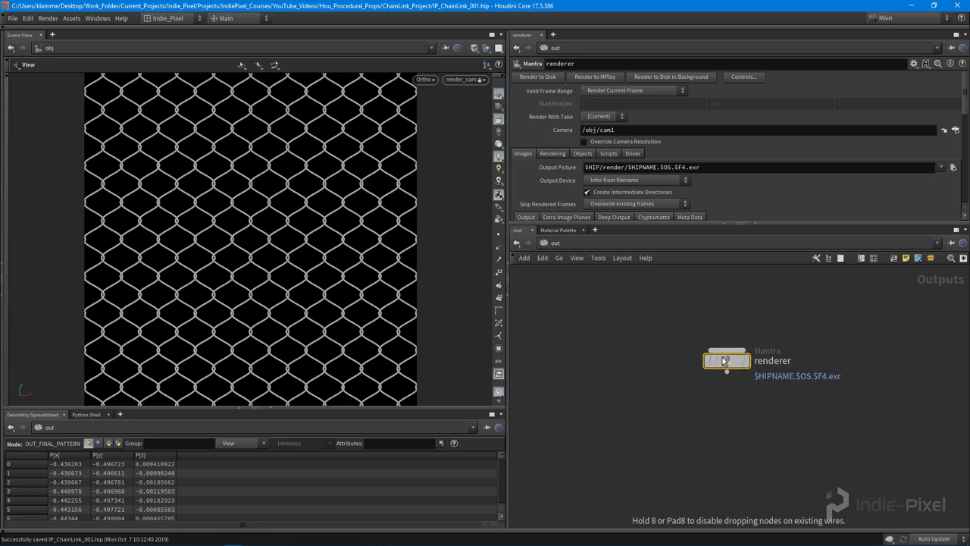
Set the renderer's camera to /obj/render_cam
click(955, 130)
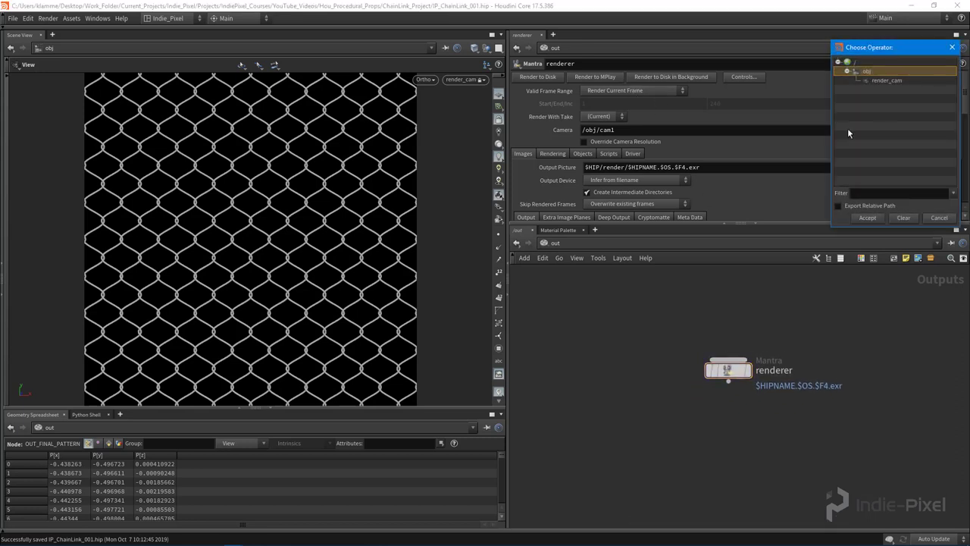
double_click(885, 82)
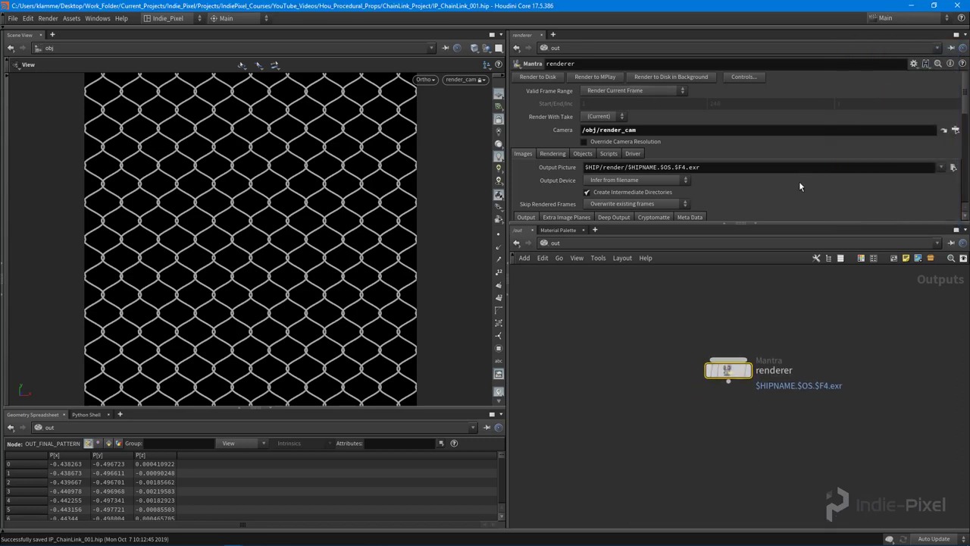
drag(735, 225, 737, 263)
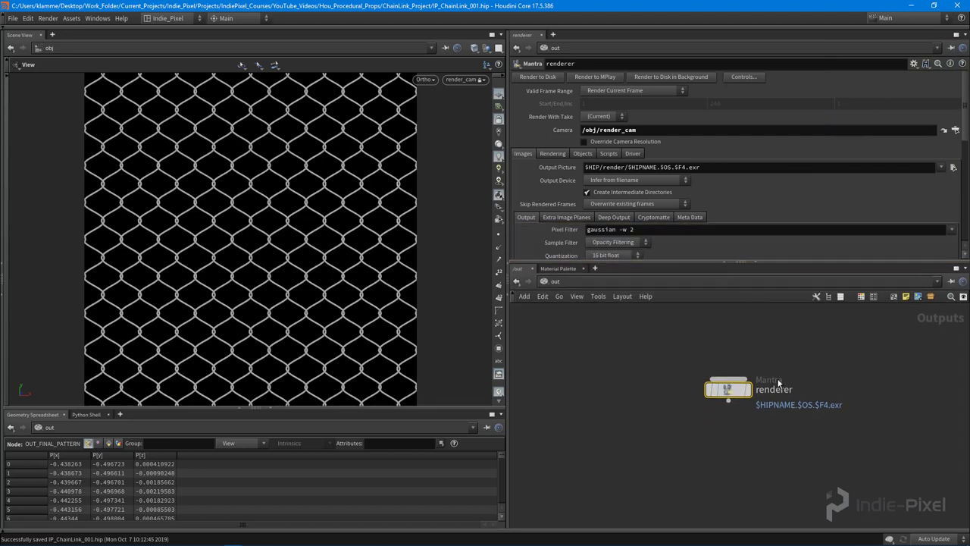
middle_drag(814, 332, 810, 340)
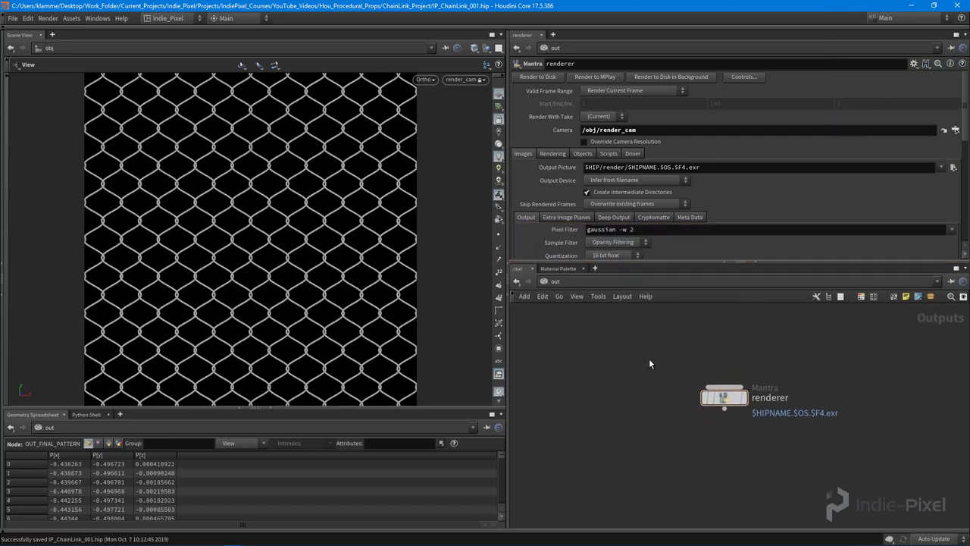
drag(723, 398, 715, 391)
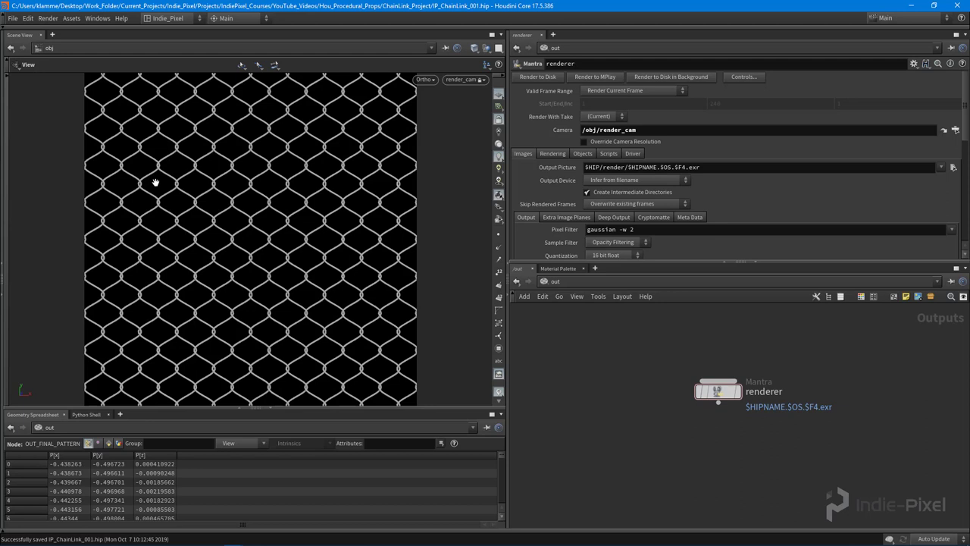
Add a Render View pane tab targeting the /out/renderer output
click(52, 35)
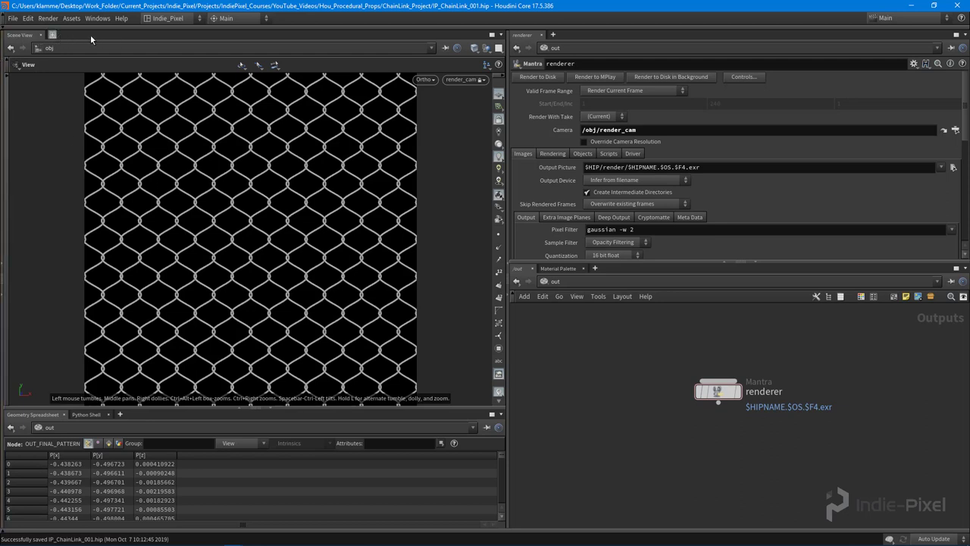
mouse_move(89, 58)
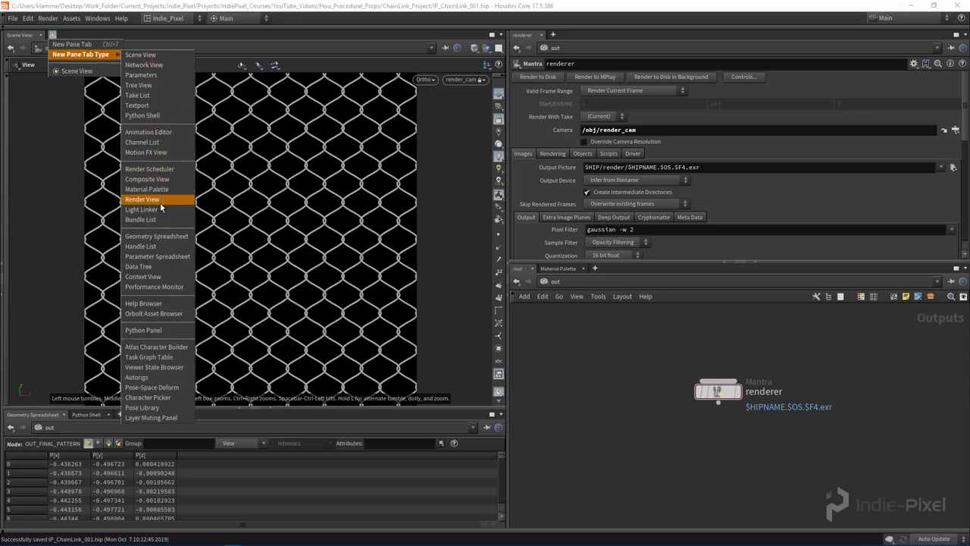
click(160, 200)
drag(740, 375, 742, 371)
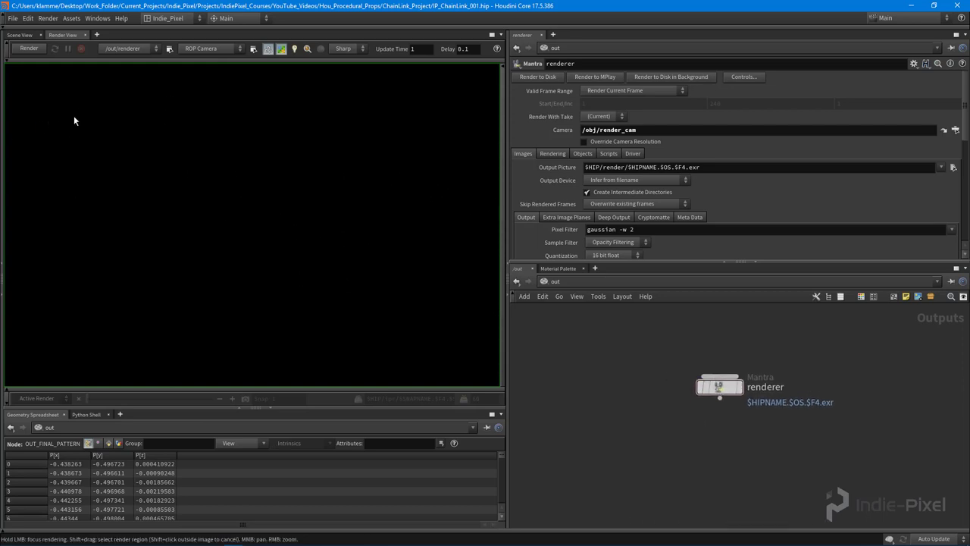
click(137, 50)
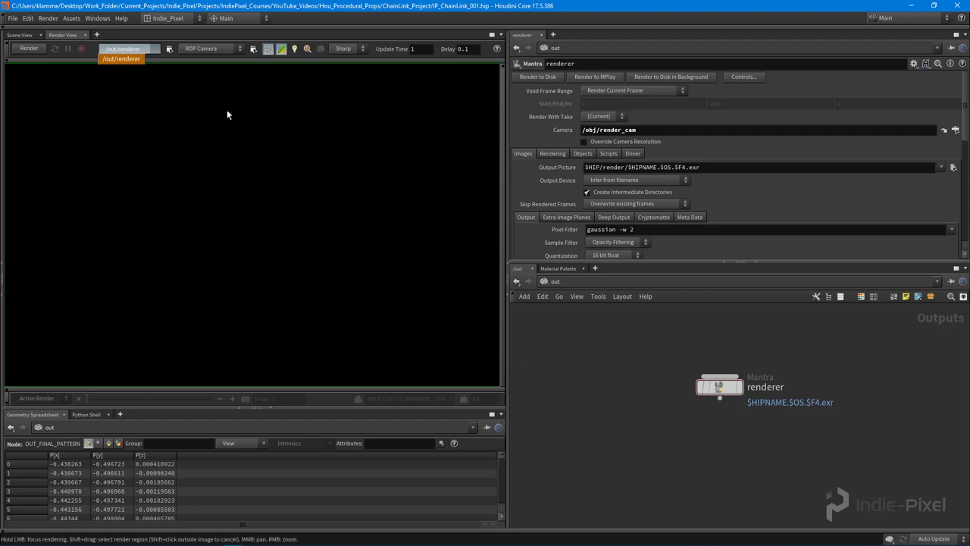
Render /out/renderer through /obj/render_cam in the Render View
click(210, 50)
click(211, 50)
key(Escape)
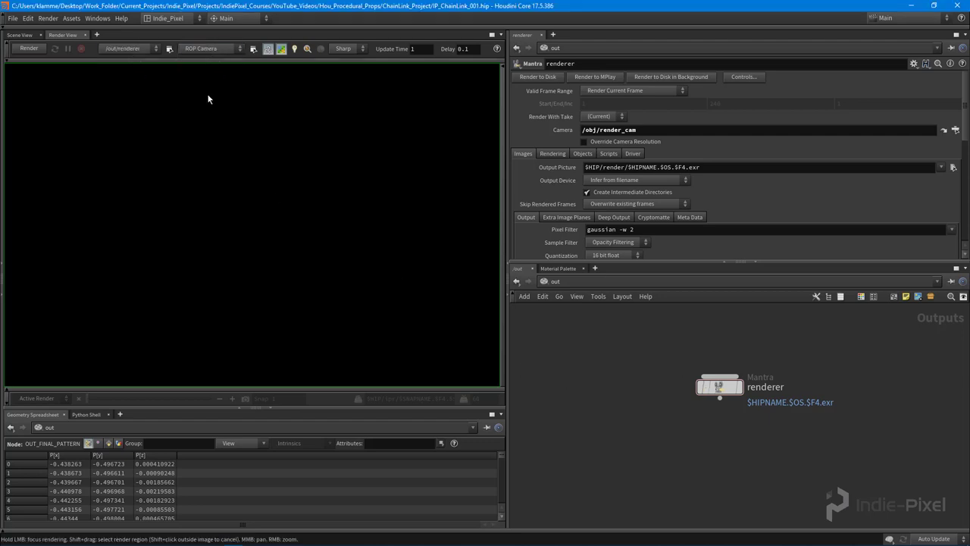
click(217, 47)
click(213, 76)
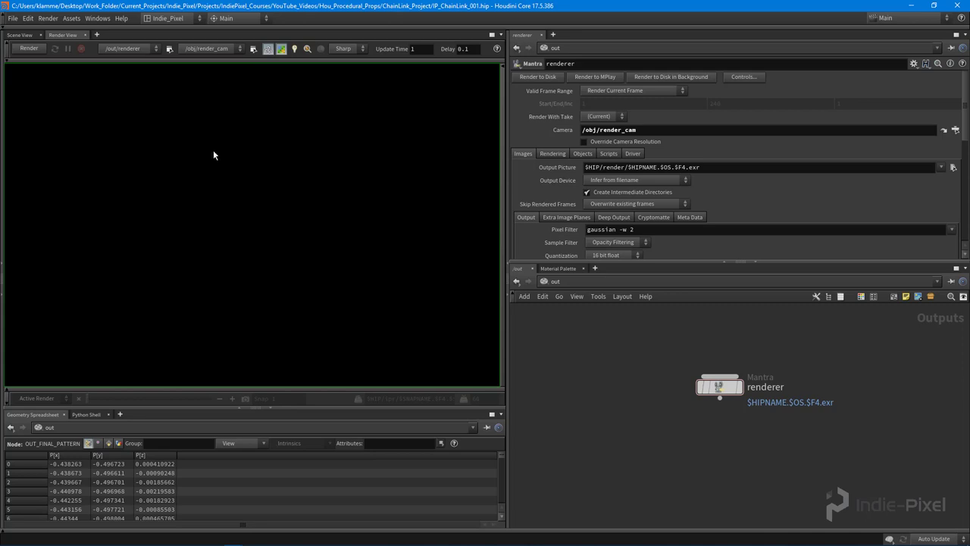
click(27, 49)
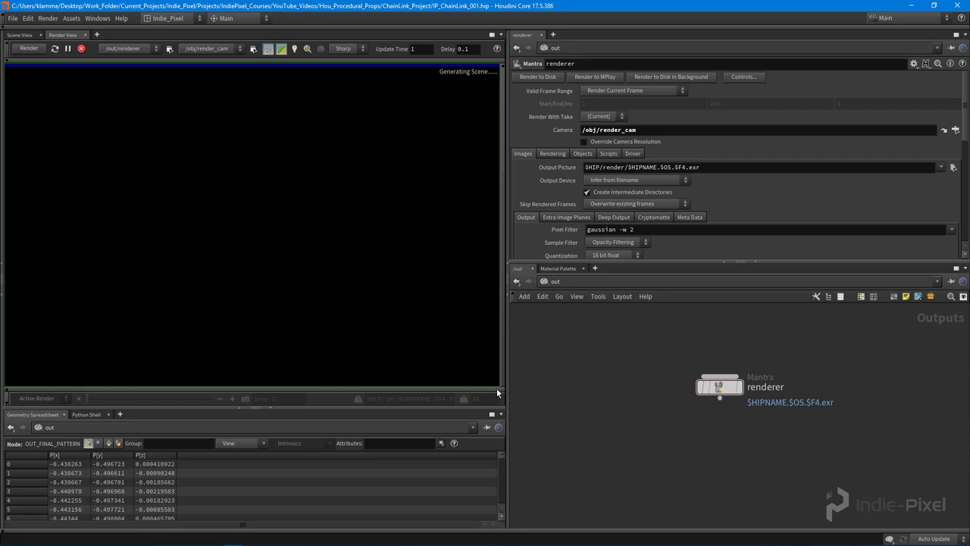
Zoom around the render and toggle a colour-correction display option off and back on
scroll(222, 261, up, 5)
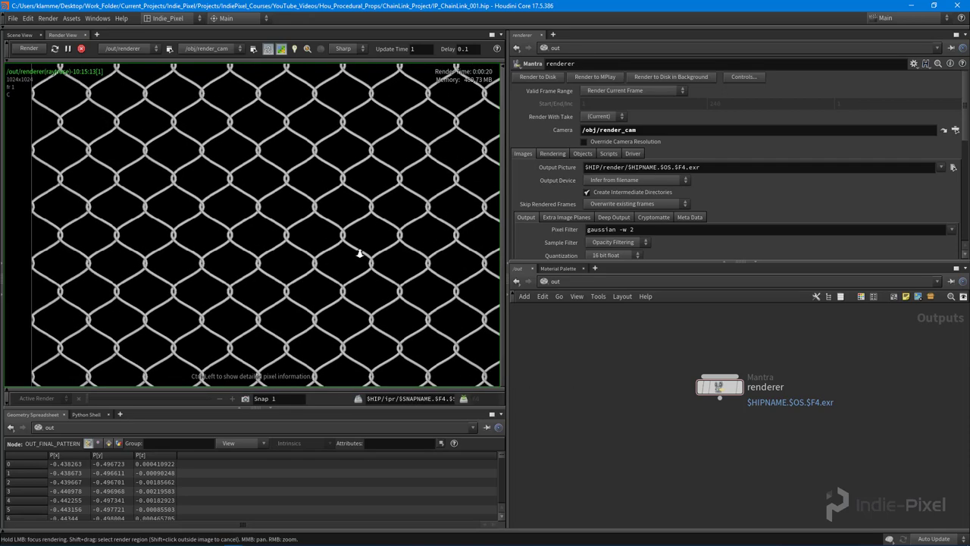
scroll(273, 217, down, 6)
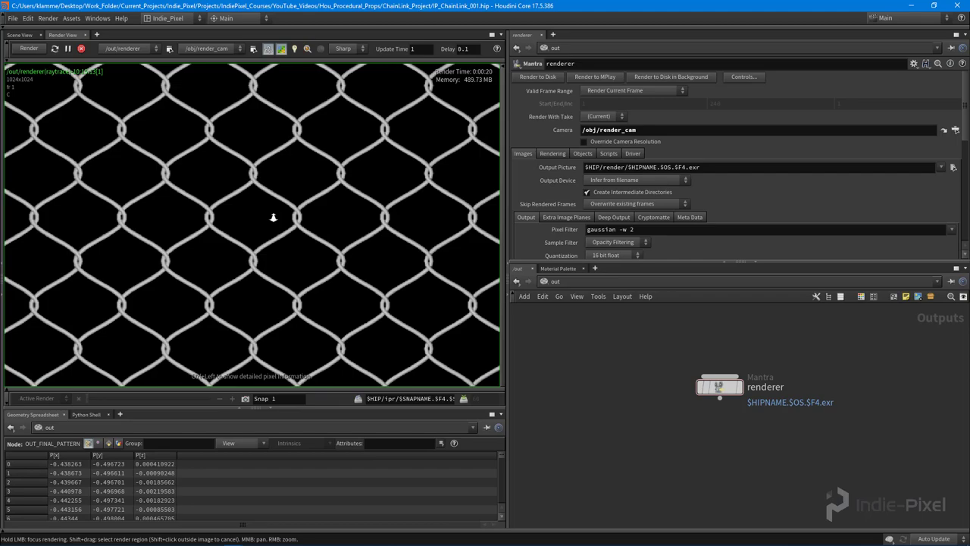
scroll(289, 228, up, 4)
scroll(295, 235, down, 3)
scroll(273, 251, down, 2)
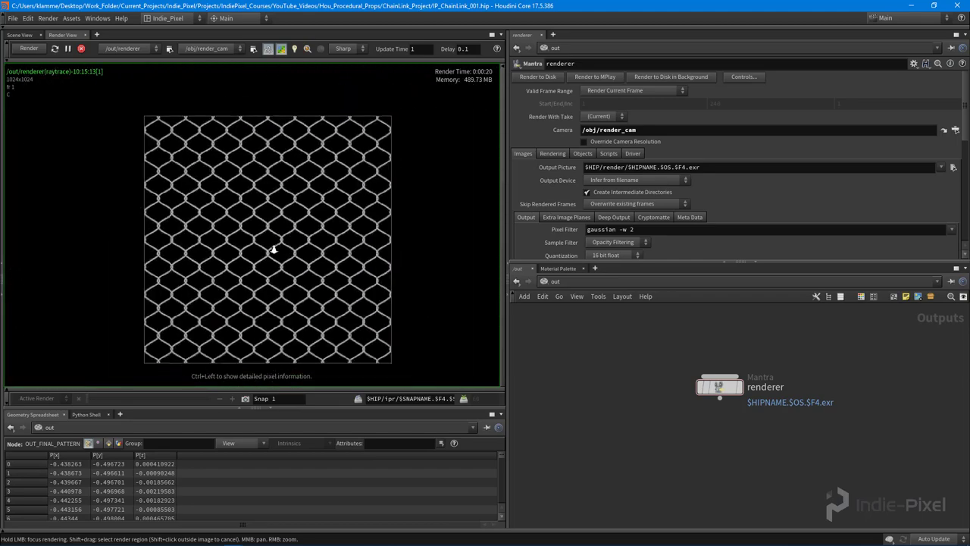
scroll(317, 255, up, 3)
scroll(265, 237, up, 3)
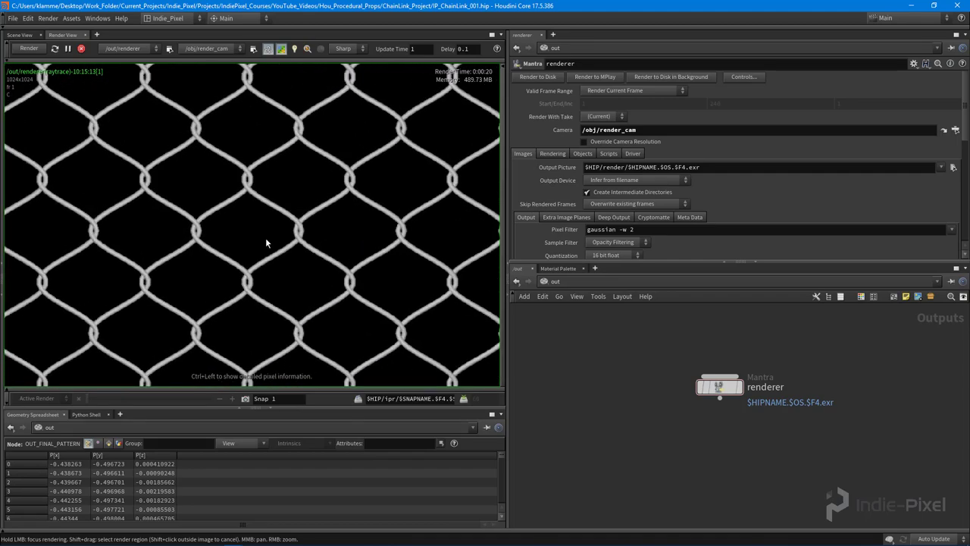
scroll(304, 243, down, 3)
scroll(230, 265, down, 3)
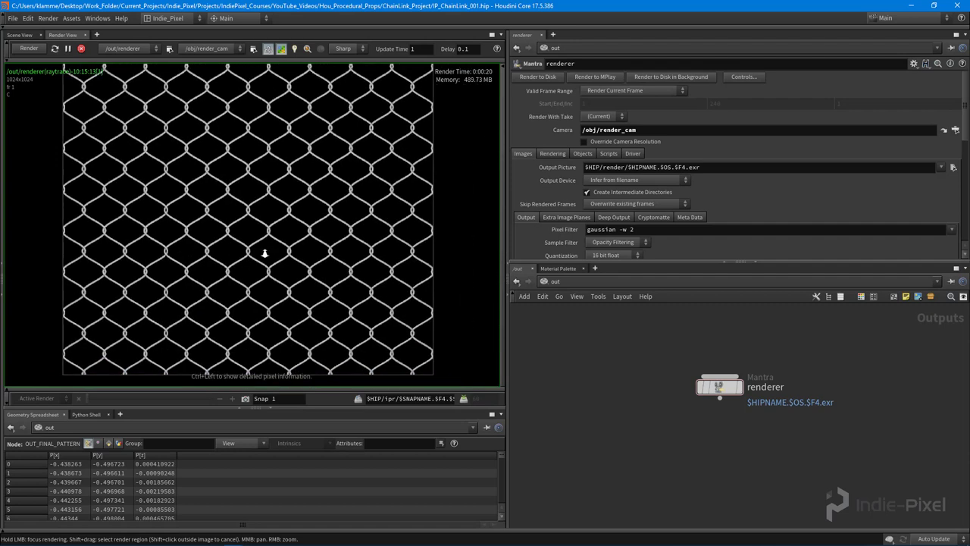
right_click(253, 281)
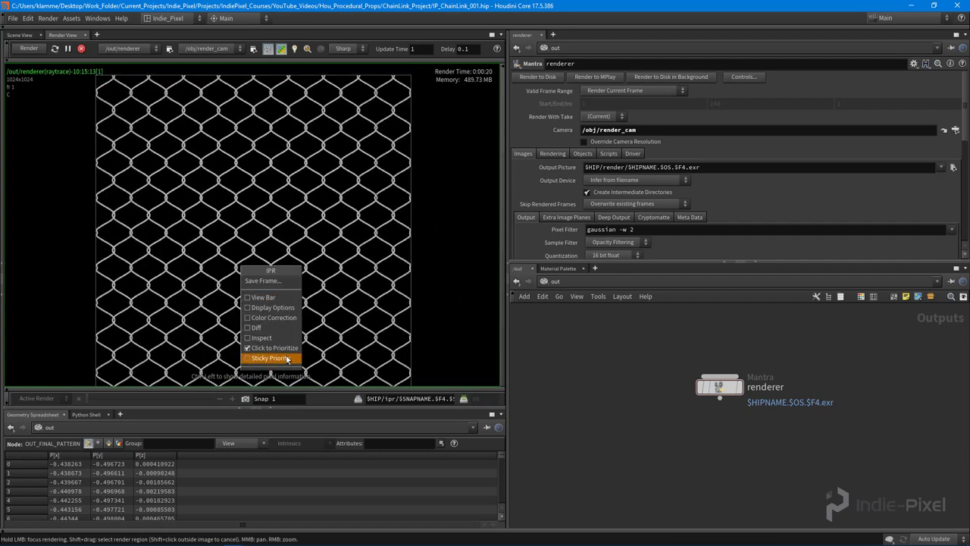
click(254, 321)
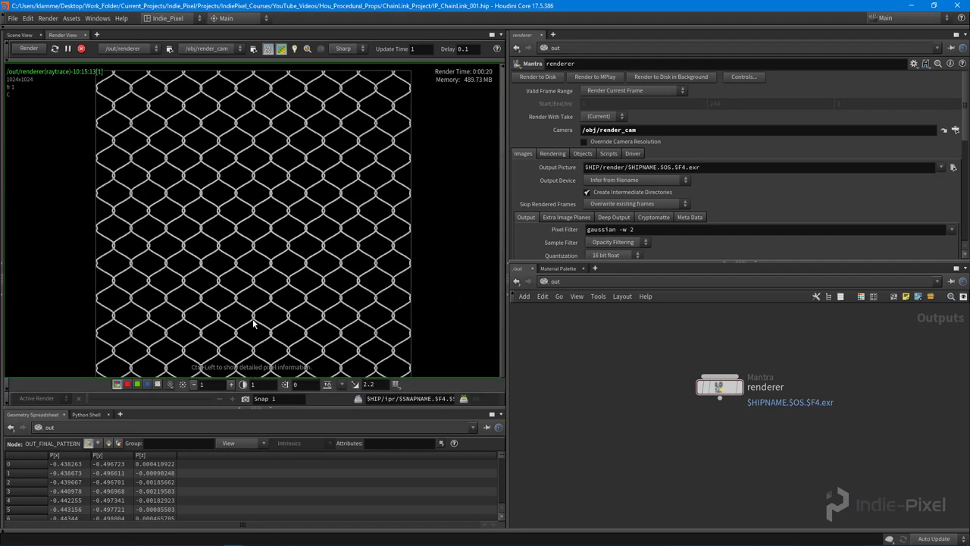
click(158, 384)
scroll(368, 189, up, 5)
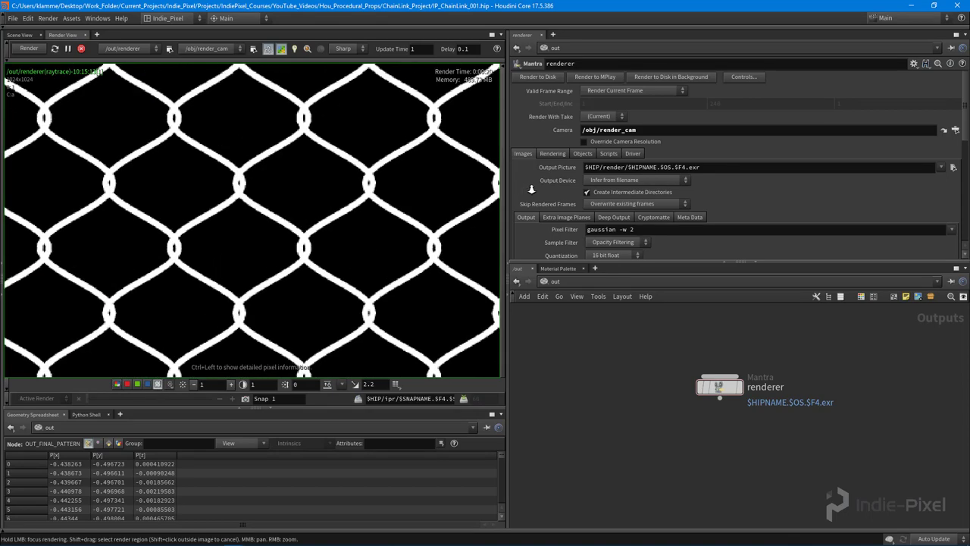
scroll(367, 189, down, 5)
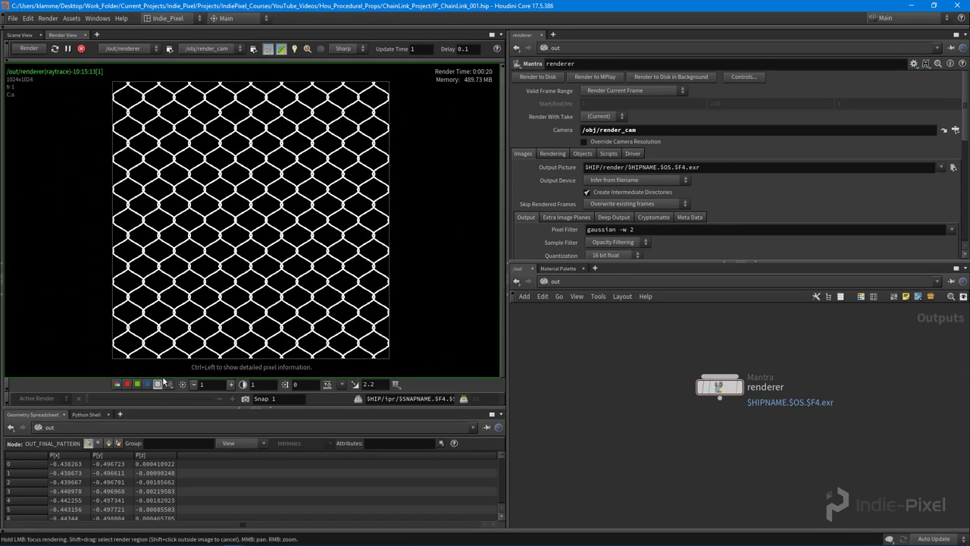
click(116, 385)
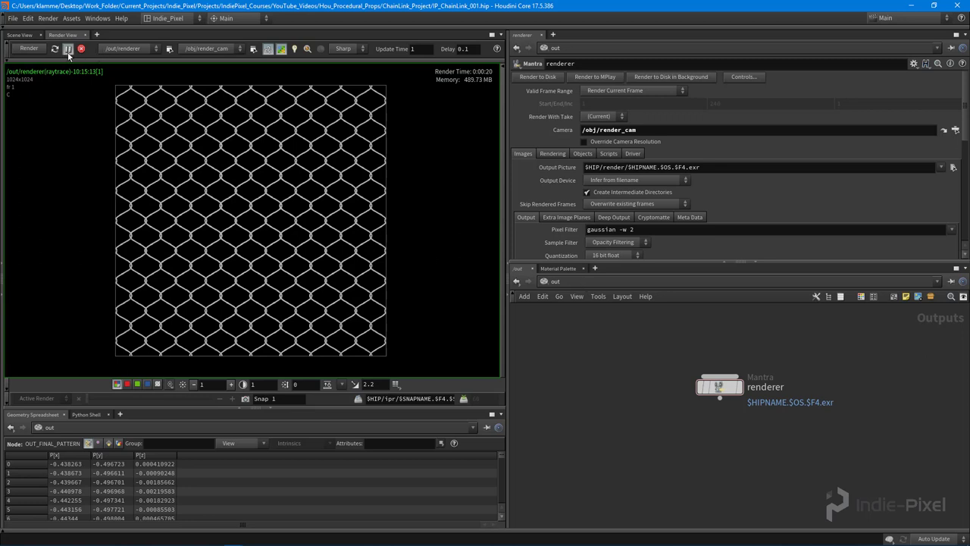
Return to the Scene View, unlock it from render_cam, and frame the fence in perspective
click(20, 36)
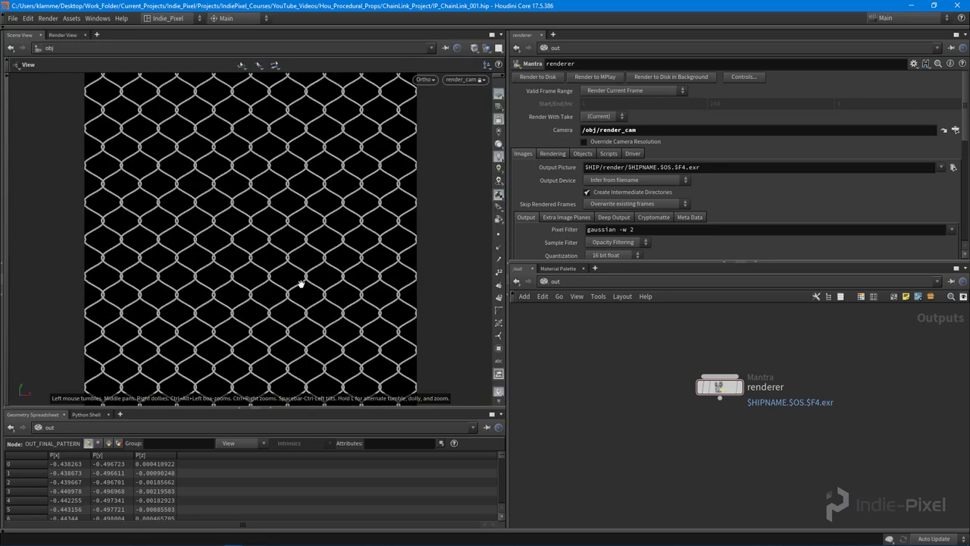
click(498, 119)
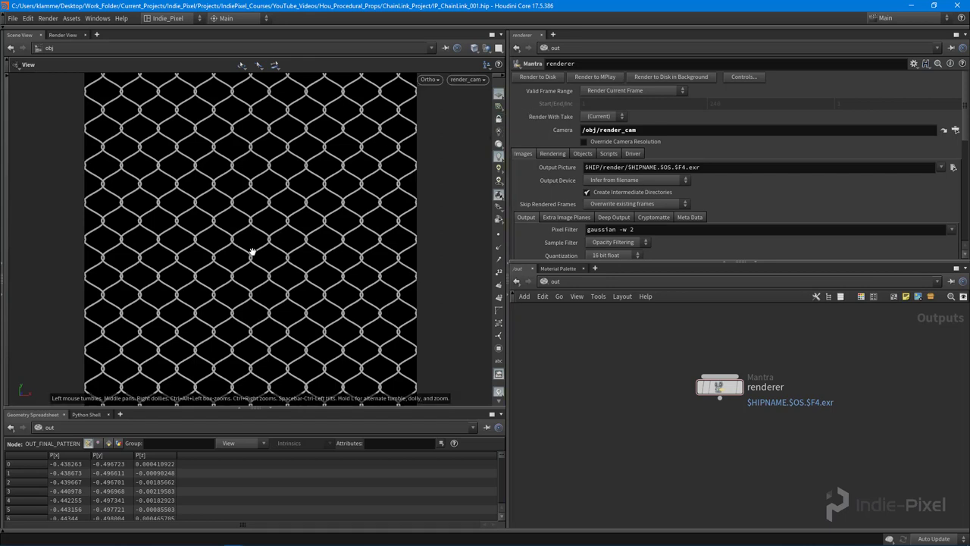
drag(238, 259, 307, 288)
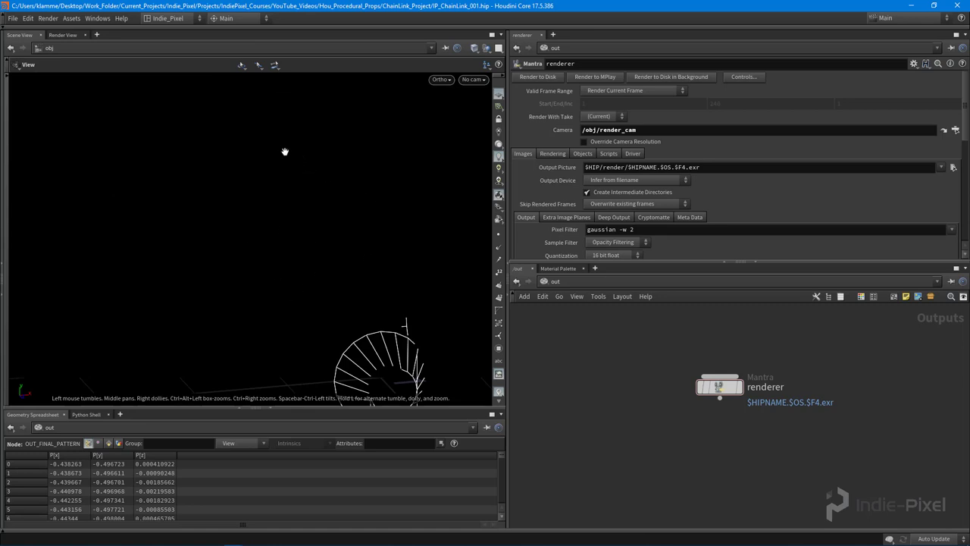
key(o)
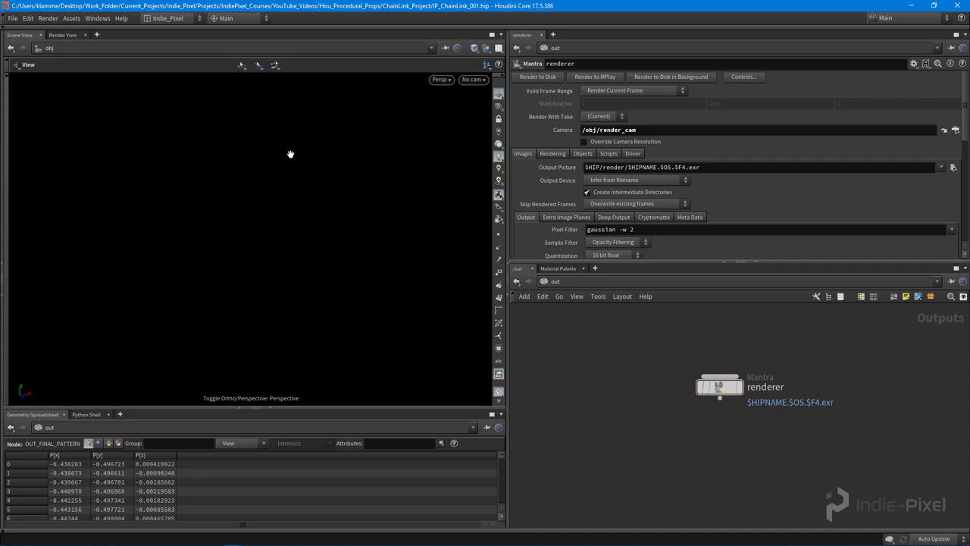
key(f)
drag(297, 162, 244, 241)
Dive into chain_link_generator and move OUT_FINAL_PATTERN down to make room
click(556, 281)
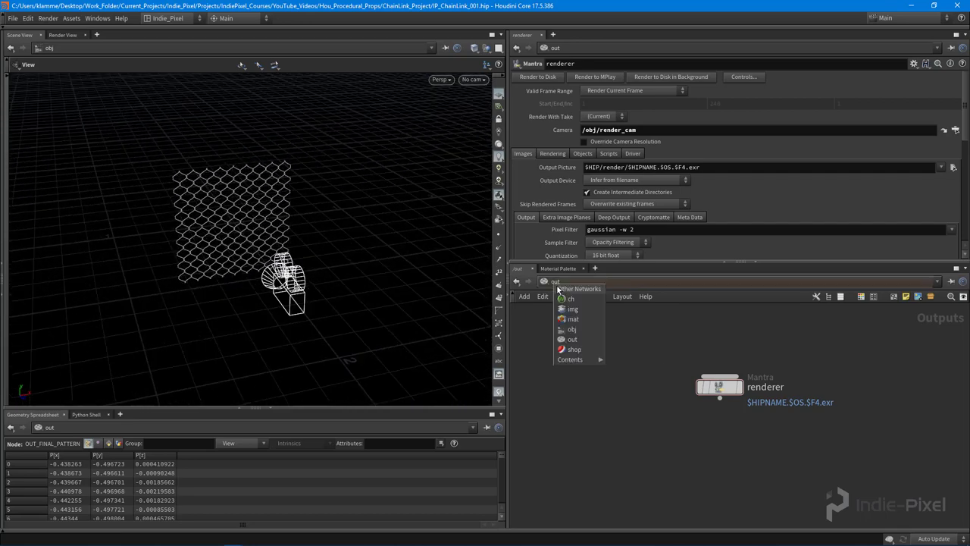
click(573, 329)
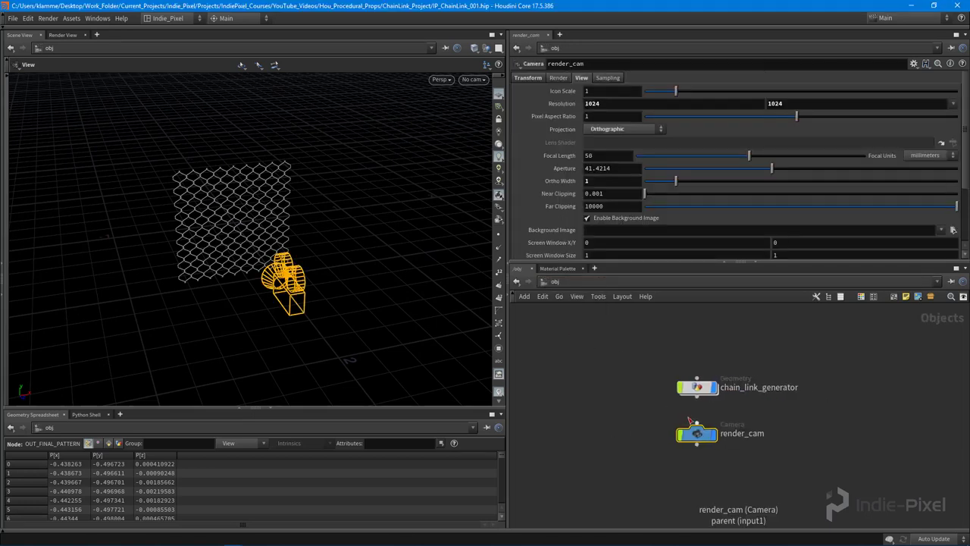
click(695, 391)
double_click(696, 391)
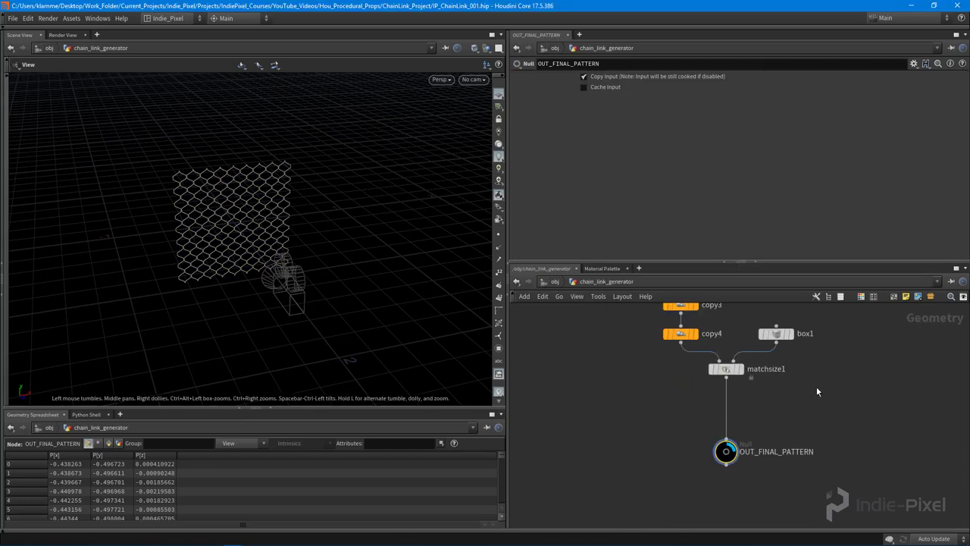
scroll(733, 516, up, 3)
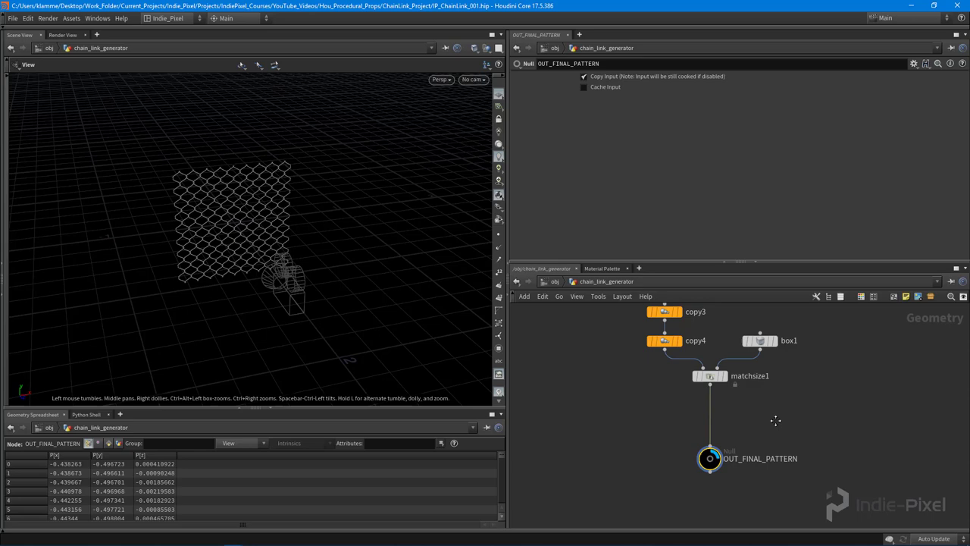
drag(699, 427, 699, 472)
scroll(712, 424, down, 3)
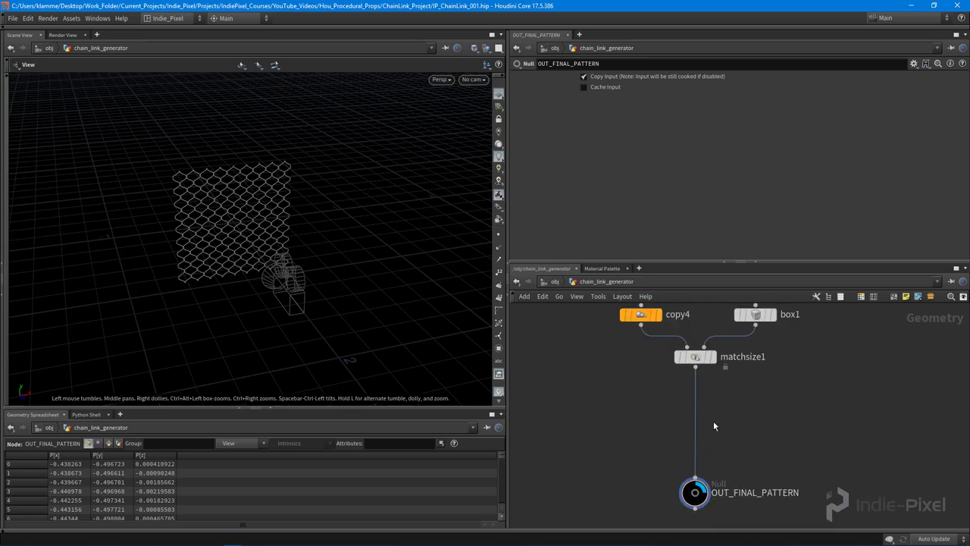
Add a Color node wired after matchsize1 and make it the displayed node
key(Tab)
text(col)
key(Return)
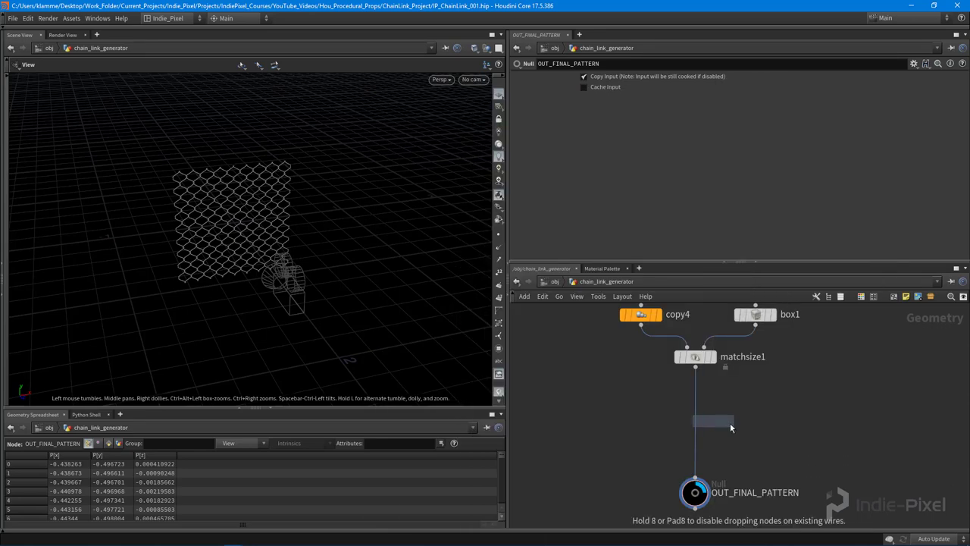
click(730, 423)
scroll(690, 367, up, 2)
drag(690, 356, 768, 389)
click(798, 406)
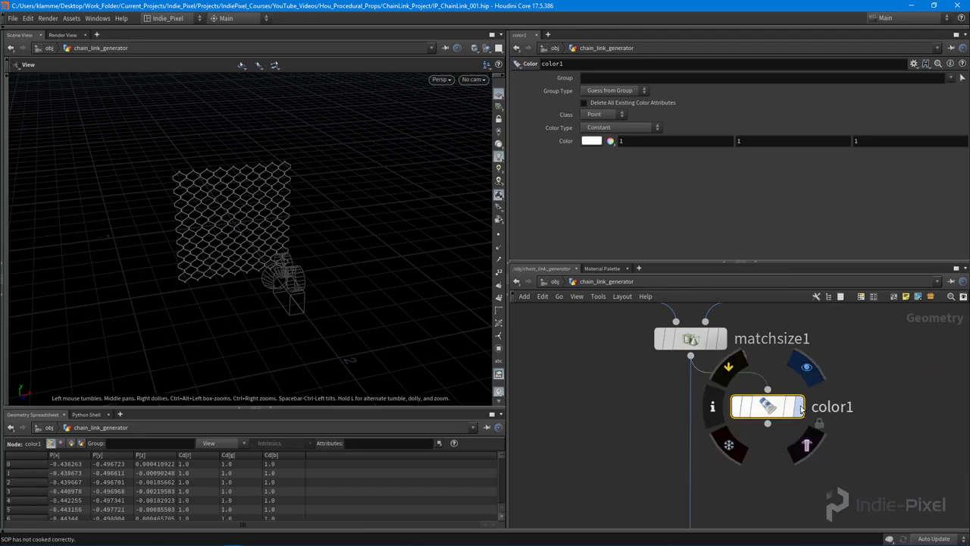
Set color1 to light blue (0.35328, 0.56064, 0.768) and inspect the tinted fence
click(591, 142)
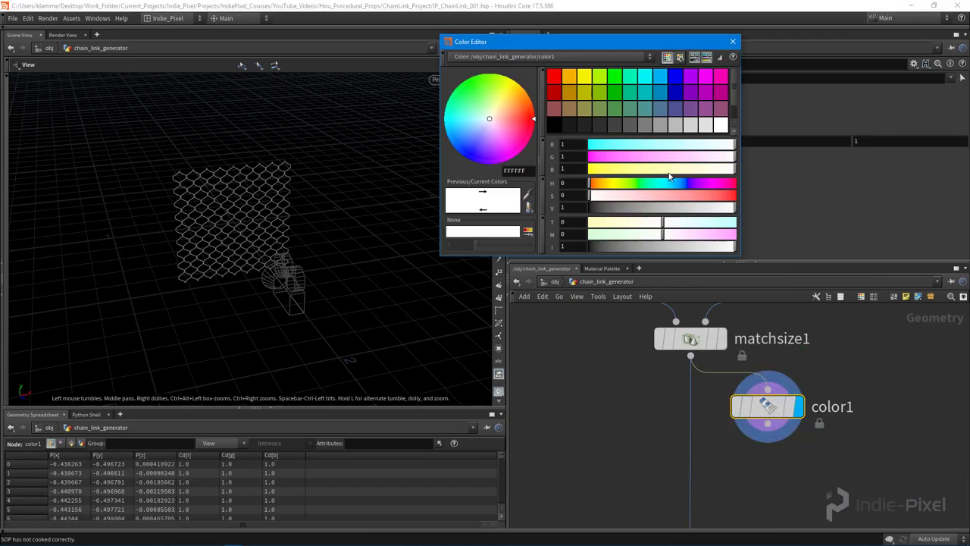
click(661, 114)
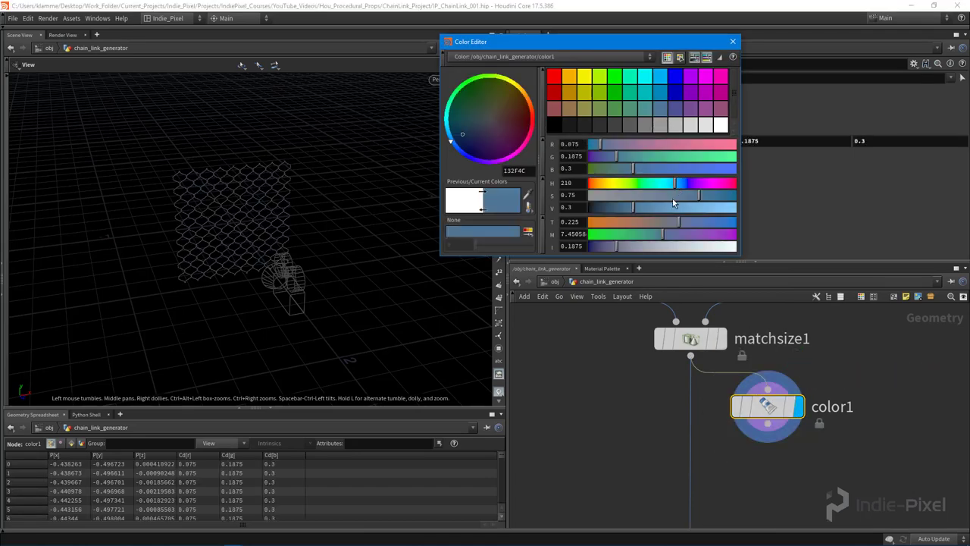
drag(654, 195, 712, 201)
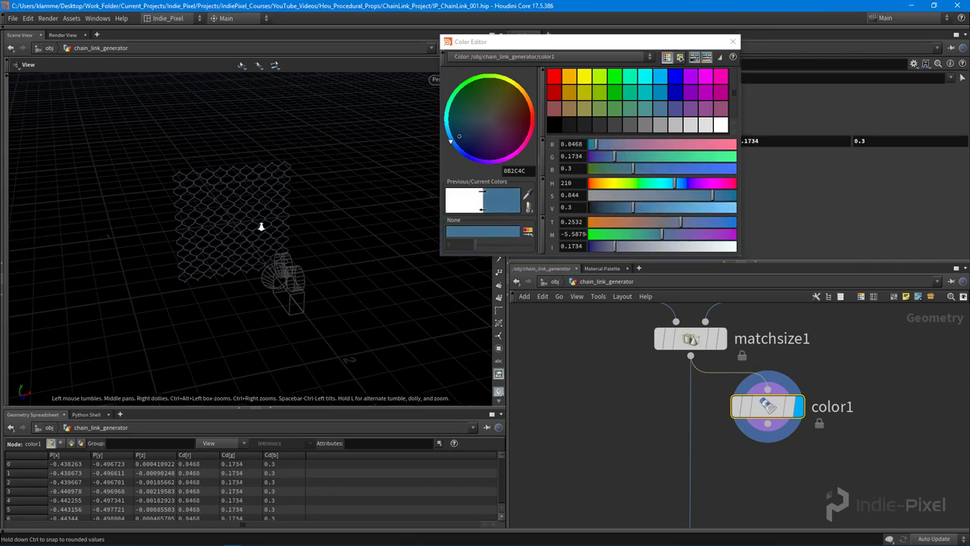
scroll(258, 227, up, 10)
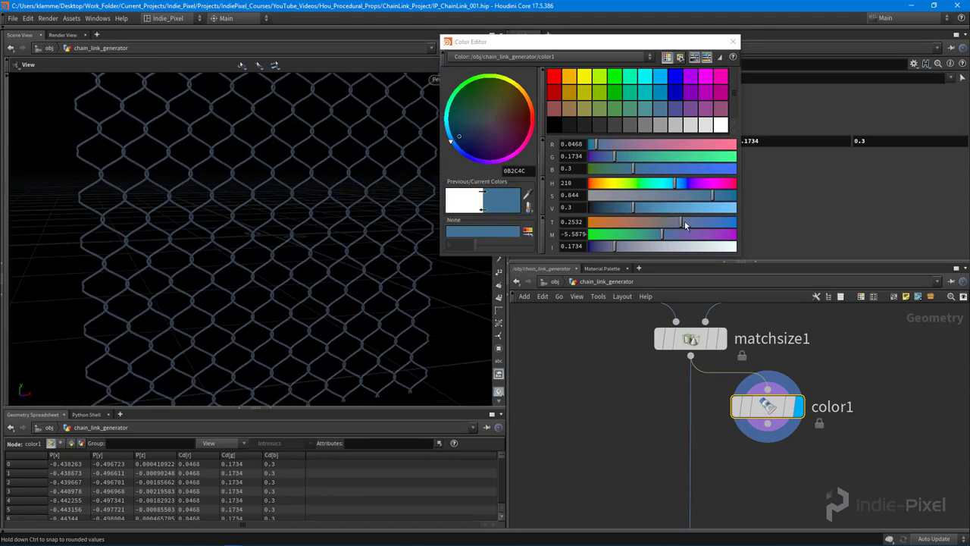
drag(698, 194, 669, 197)
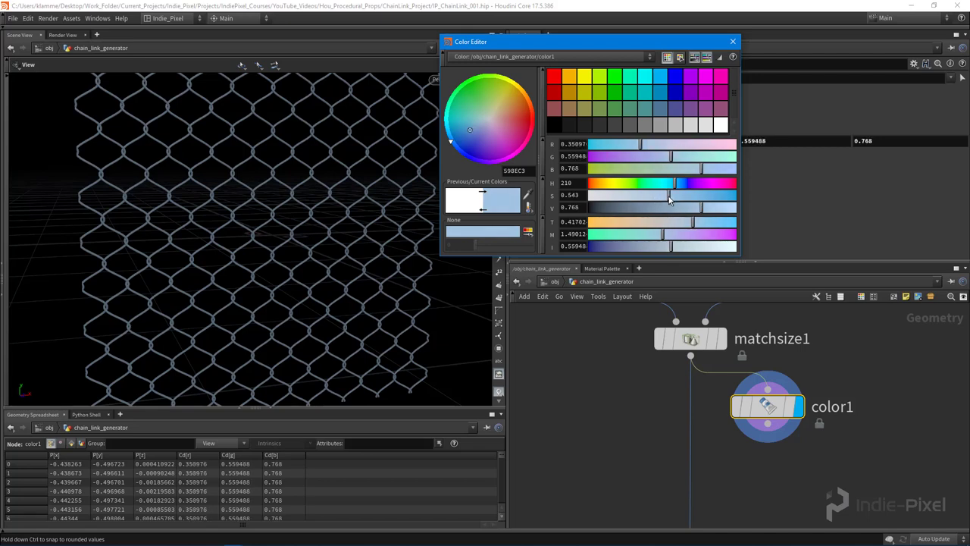
drag(260, 257, 183, 194)
scroll(325, 234, up, 5)
scroll(255, 241, up, 3)
scroll(255, 240, down, 5)
scroll(289, 234, down, 3)
click(733, 42)
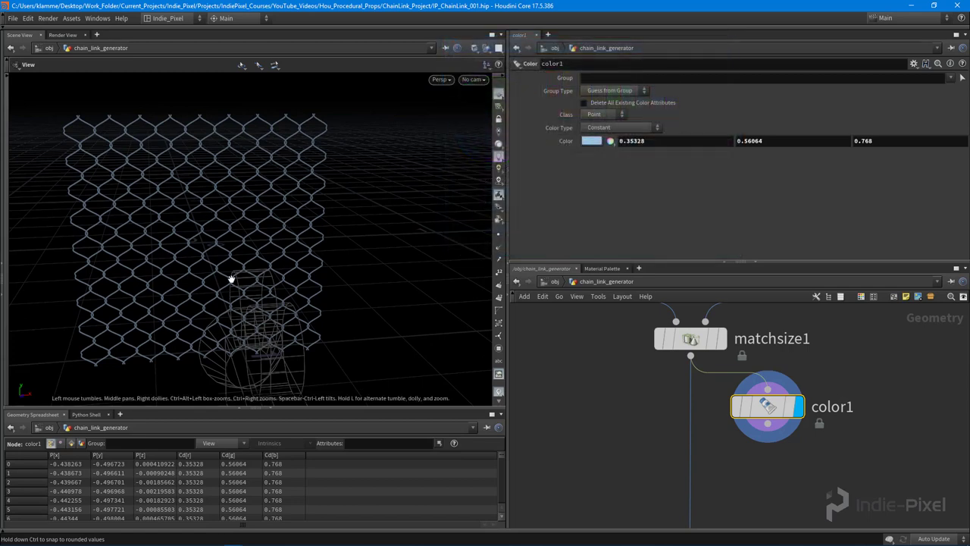
mouse_move(232, 278)
mouse_down()
mouse_move(188, 283)
mouse_move(222, 267)
mouse_up()
drag(771, 263, 770, 190)
Add a Calculate Occlusion node fed by color1 and display its result
middle_drag(831, 495, 744, 438)
key(Tab)
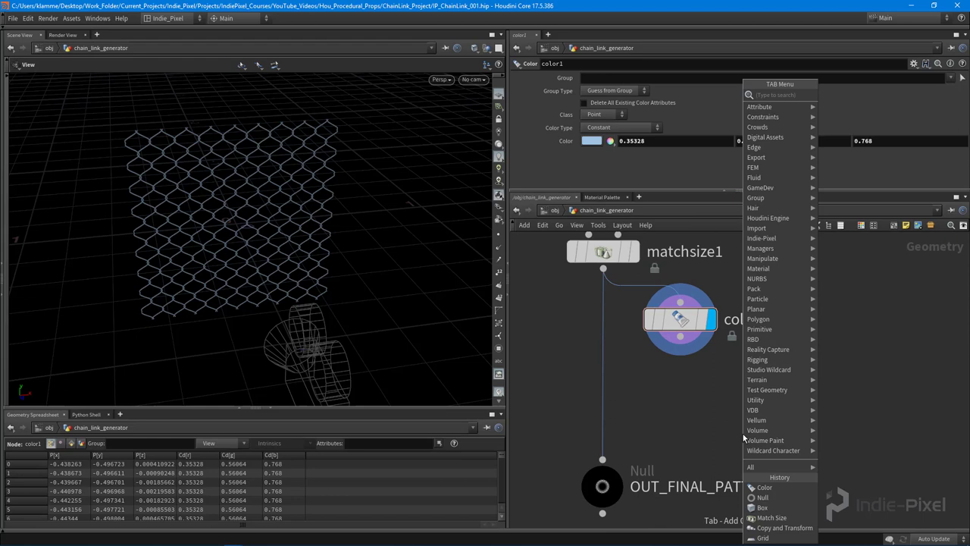
key(Return)
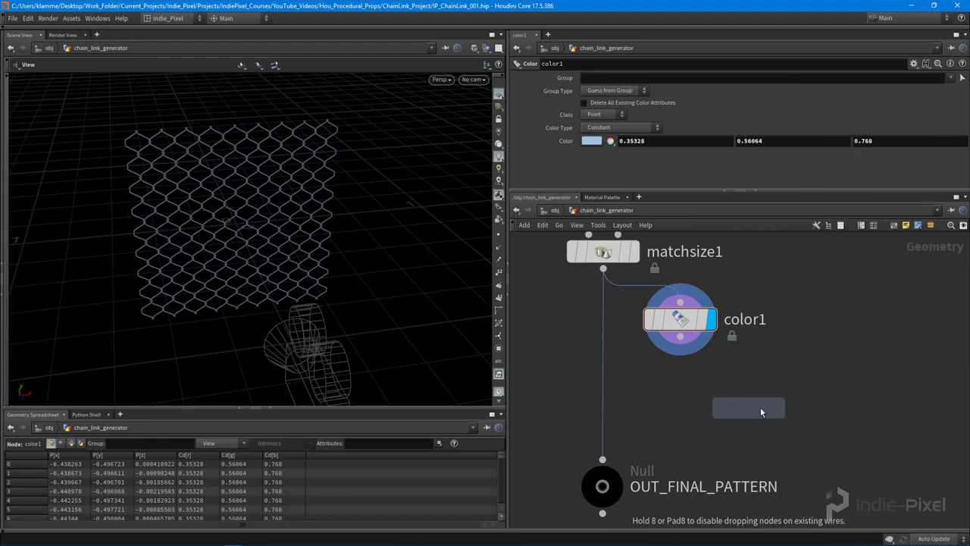
click(744, 402)
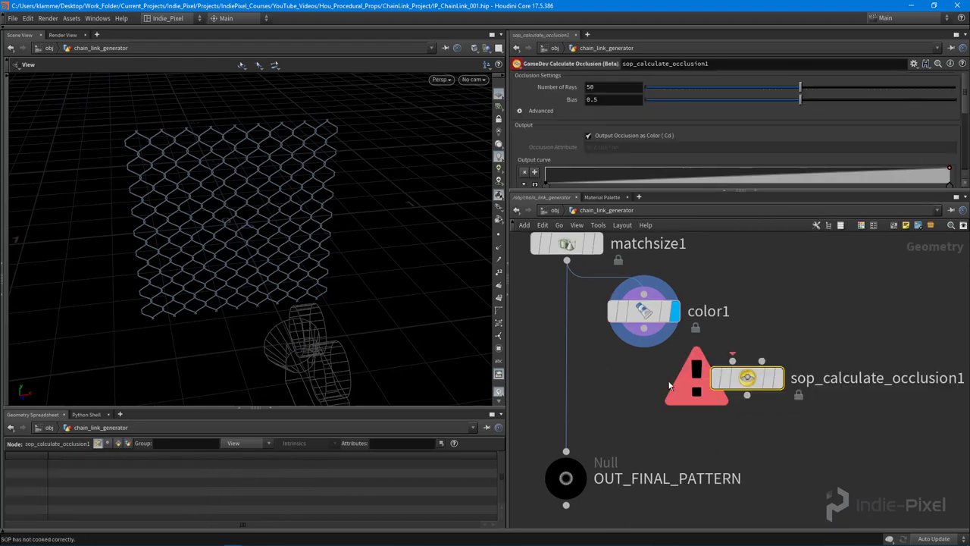
drag(644, 328, 723, 374)
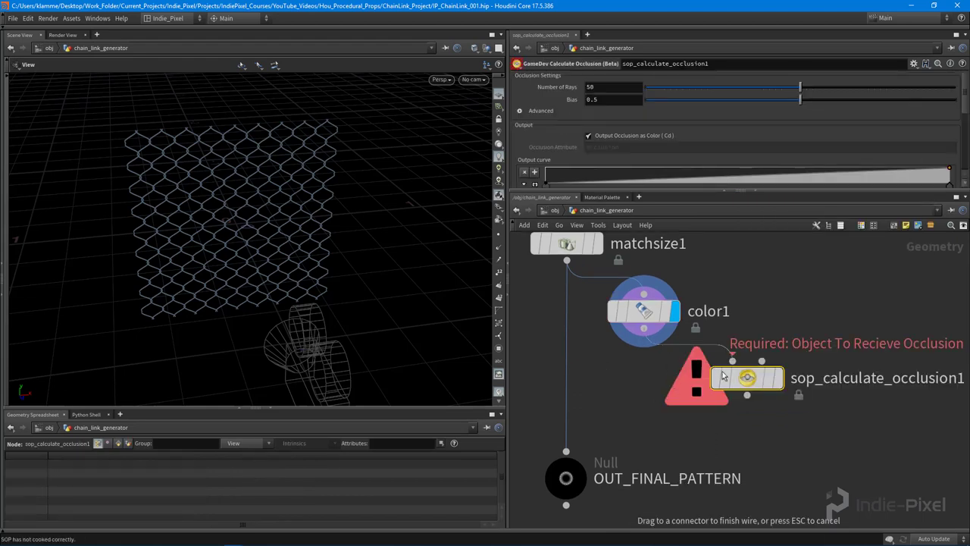
click(781, 389)
click(778, 377)
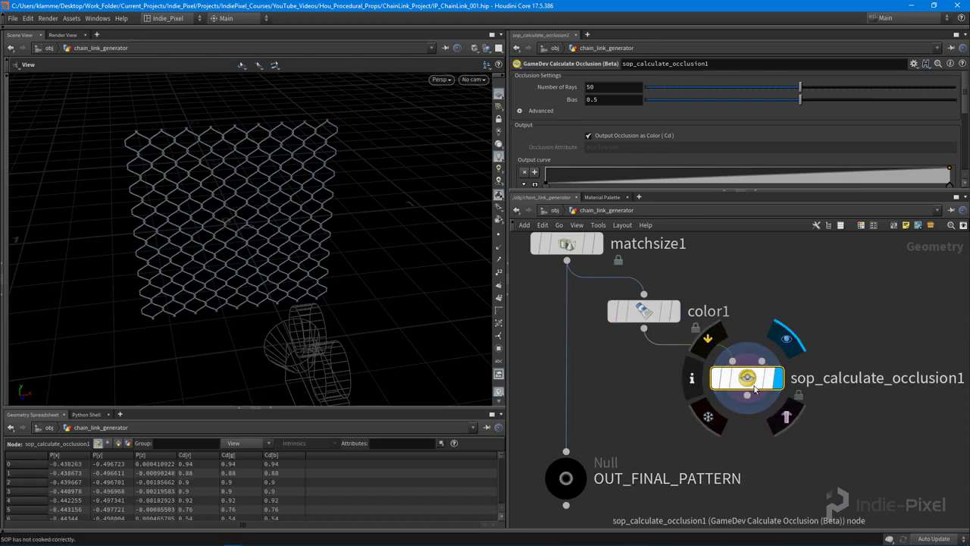
Adjust the occlusion Bias down and up, settling at 0.083, while orbiting the shaded fence
scroll(263, 236, up, 6)
mouse_move(326, 189)
mouse_down()
mouse_move(346, 174)
mouse_move(229, 160)
mouse_move(269, 156)
mouse_up()
click(680, 99)
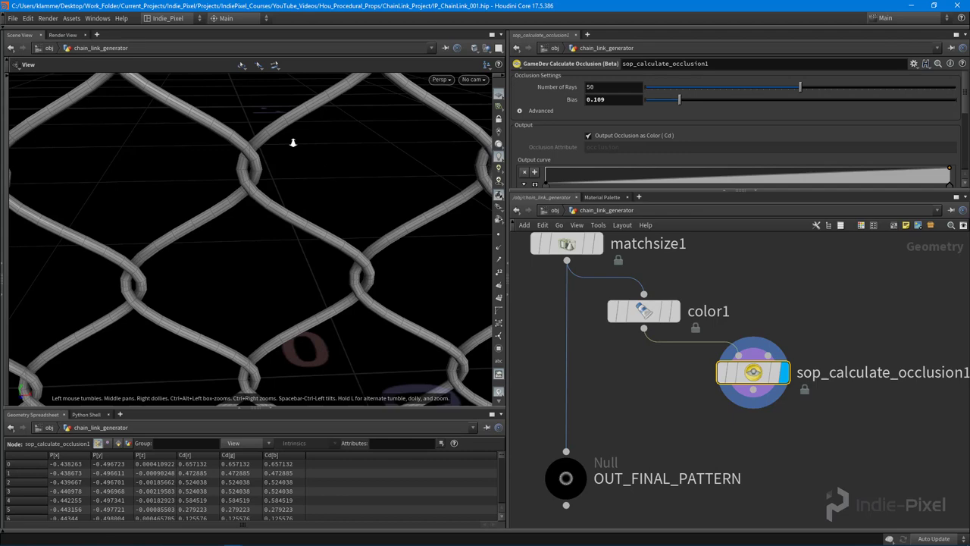
drag(294, 144, 258, 141)
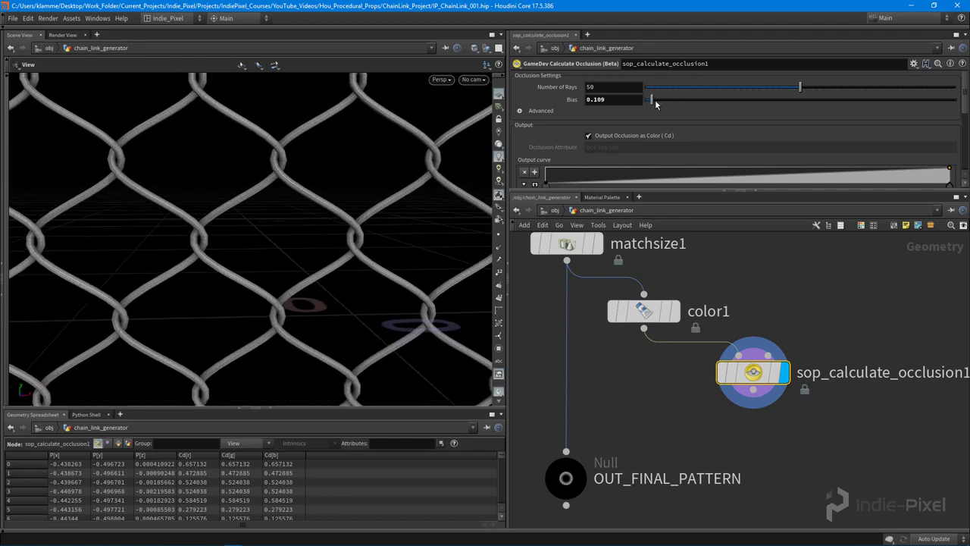
click(665, 99)
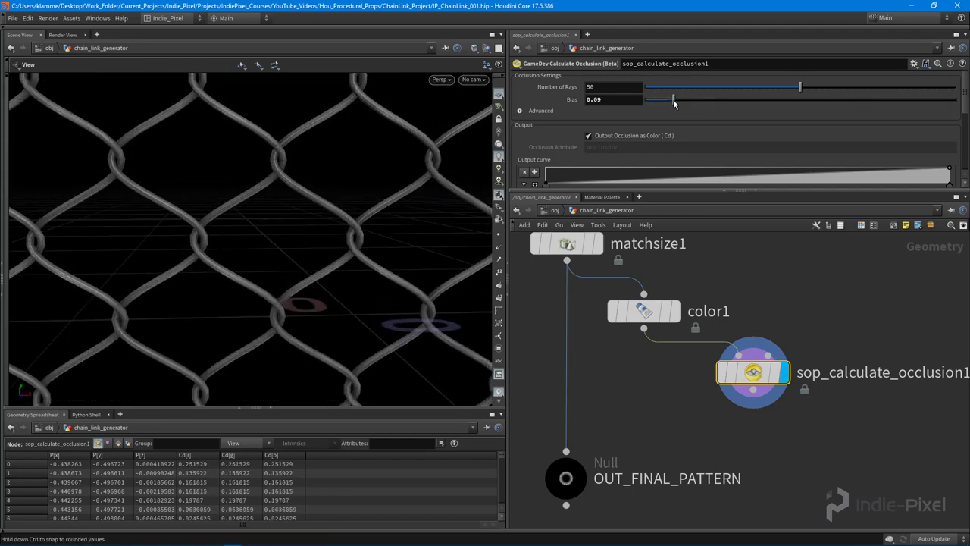
click(682, 99)
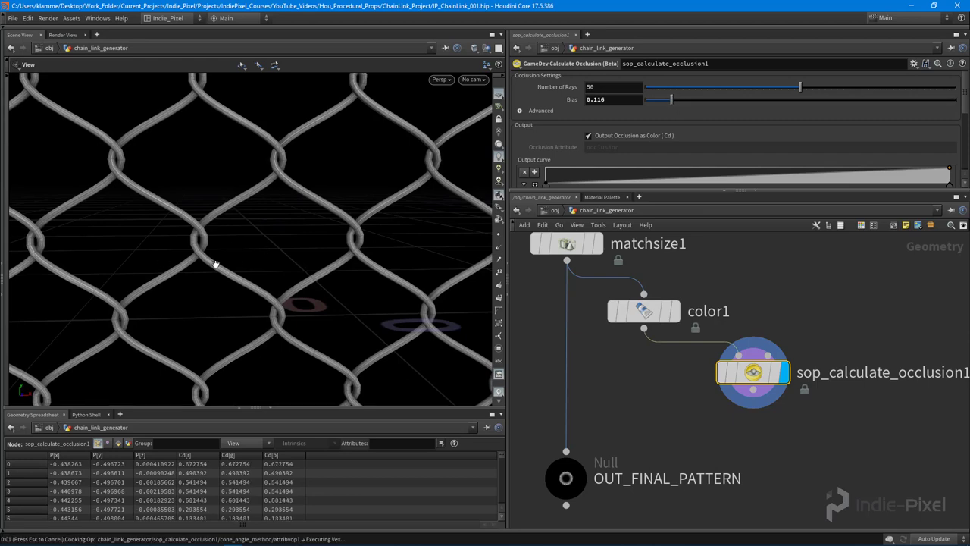
scroll(123, 301, down, 10)
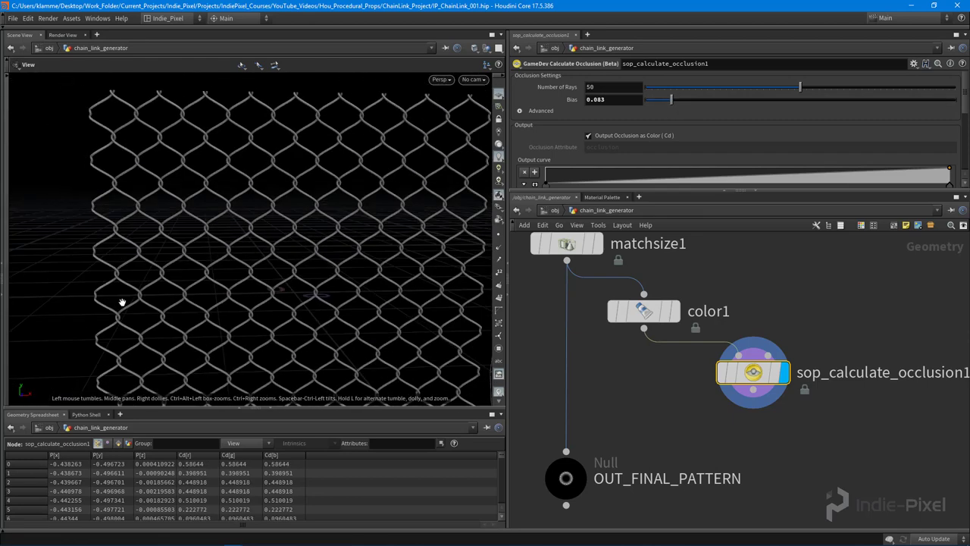
drag(206, 227, 364, 243)
middle_drag(648, 415, 673, 369)
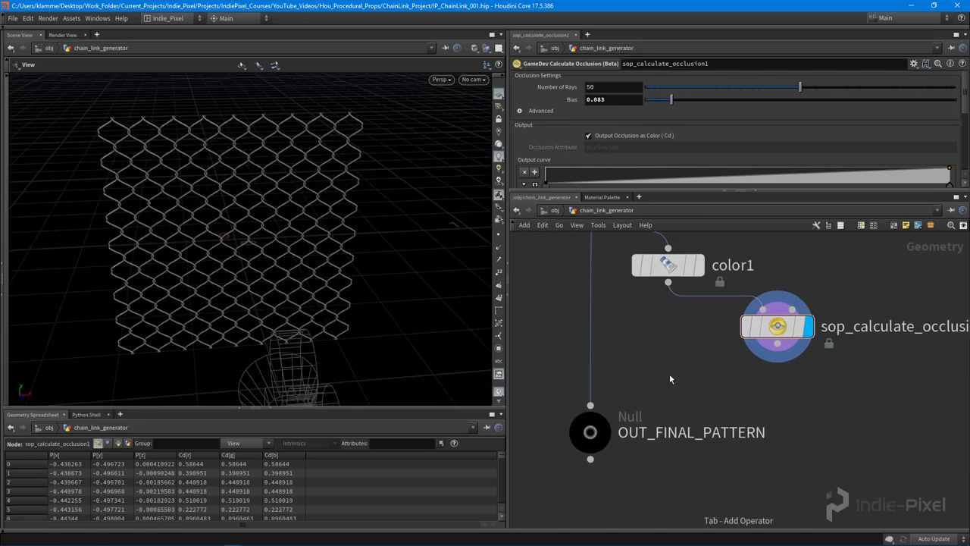
Add an Attribute Wrangle node to the chain_link_generator network by searching 'wran'
key(Tab)
key(Escape)
click(686, 267)
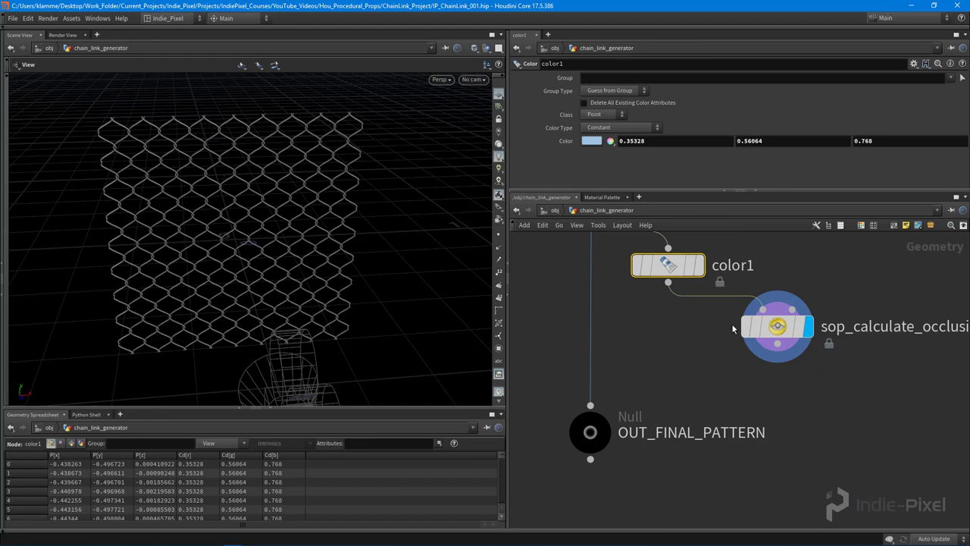
click(777, 326)
mouse_move(677, 378)
middle_down()
mouse_move(686, 358)
mouse_move(674, 363)
middle_up()
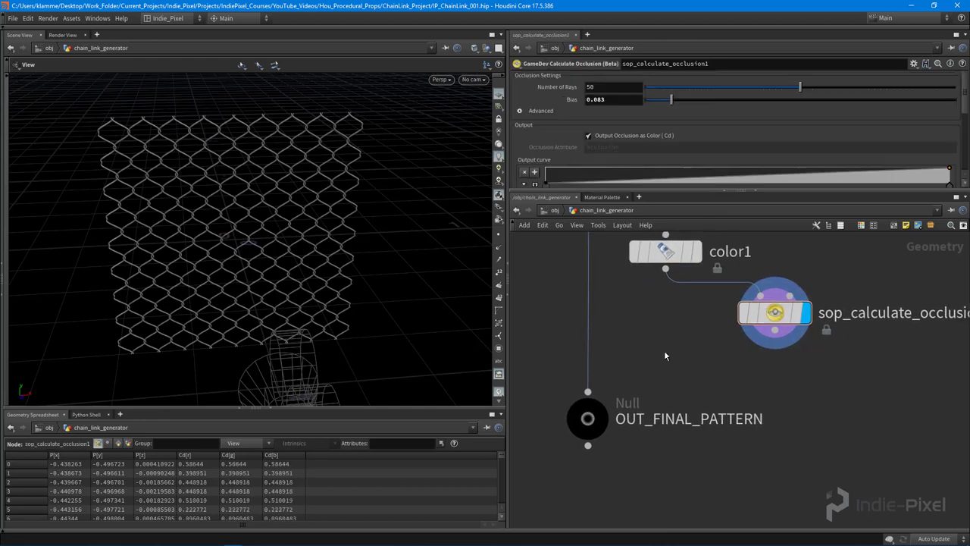
key(Tab)
text(wran)
key(Return)
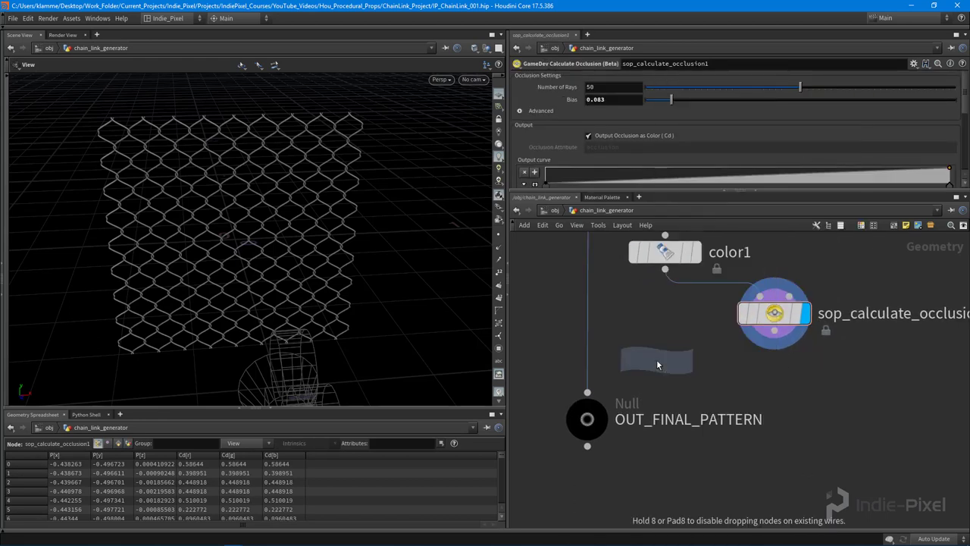
Place attribwrangle2 with color1 in its first input and occlusion in its second
click(661, 380)
click(643, 362)
click(774, 331)
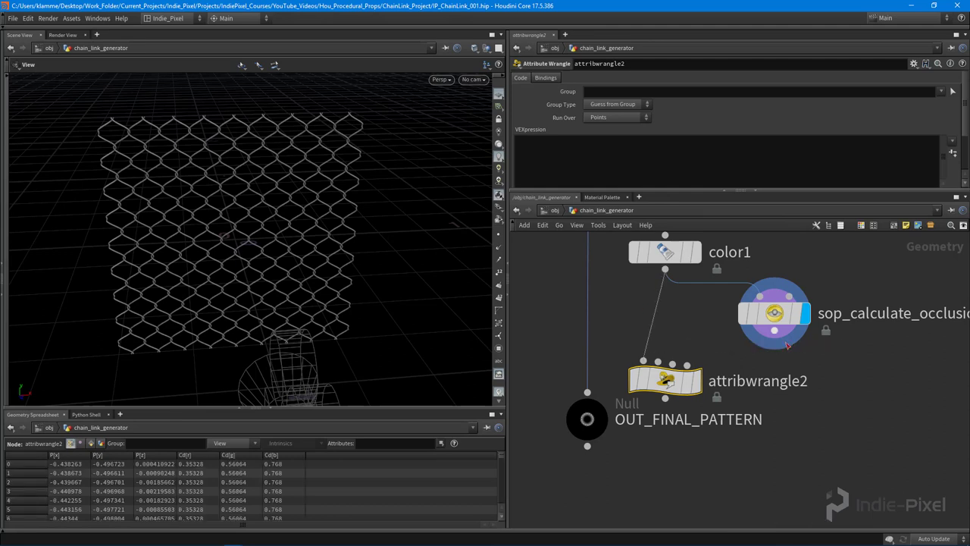
click(658, 362)
click(696, 381)
middle_drag(806, 410, 824, 475)
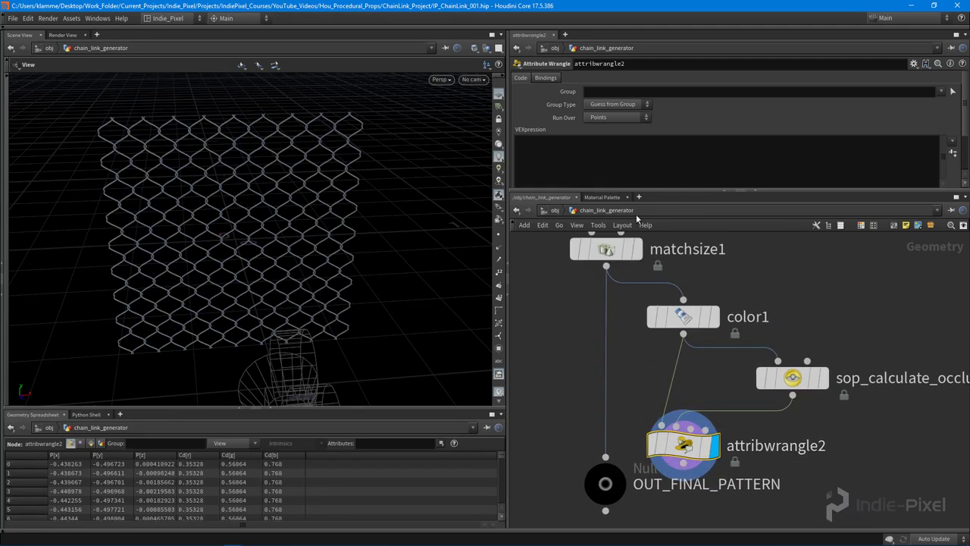
drag(702, 189, 702, 224)
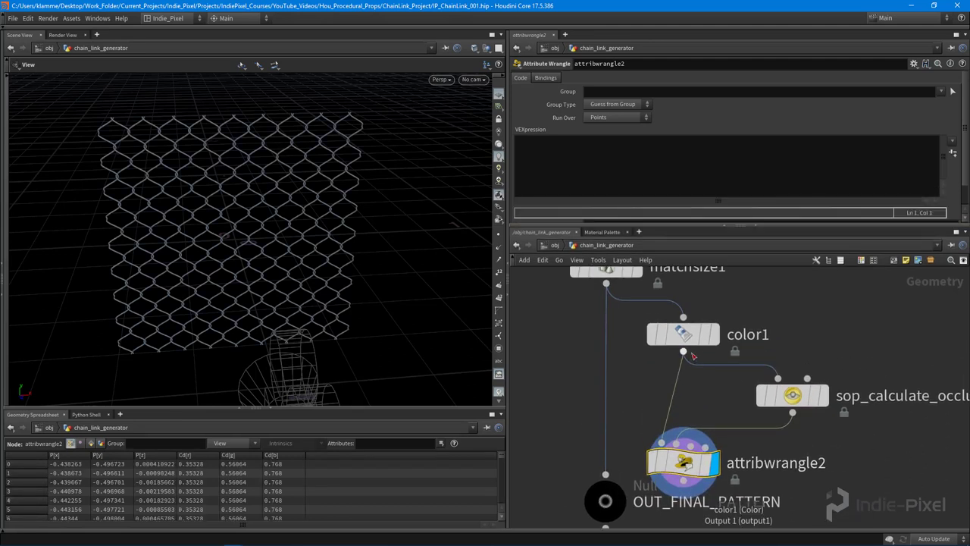
click(717, 336)
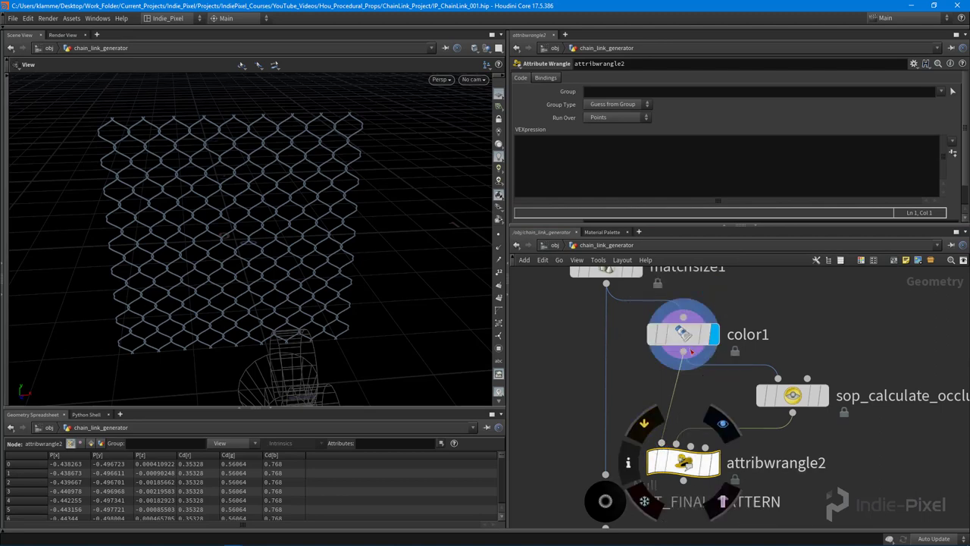
click(631, 158)
click(716, 463)
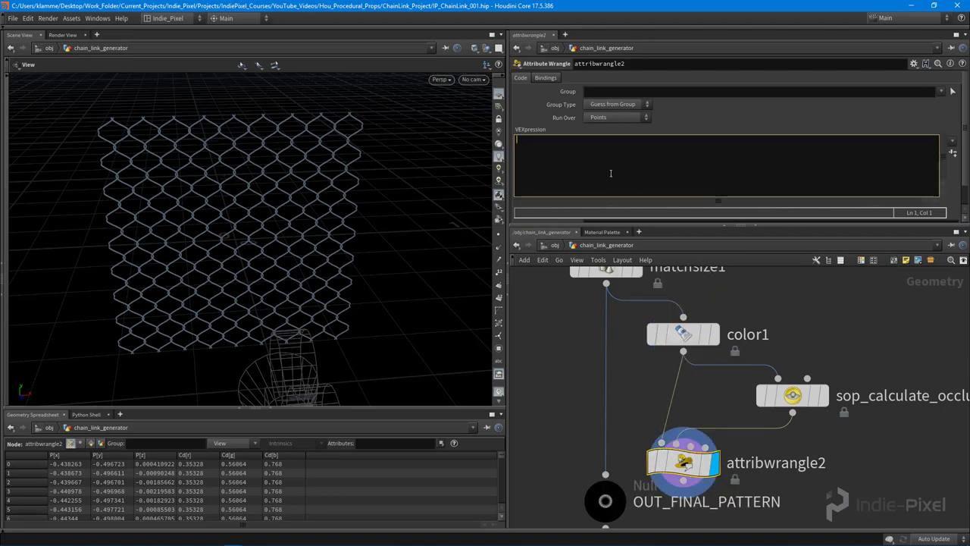
text(@Cd *=)
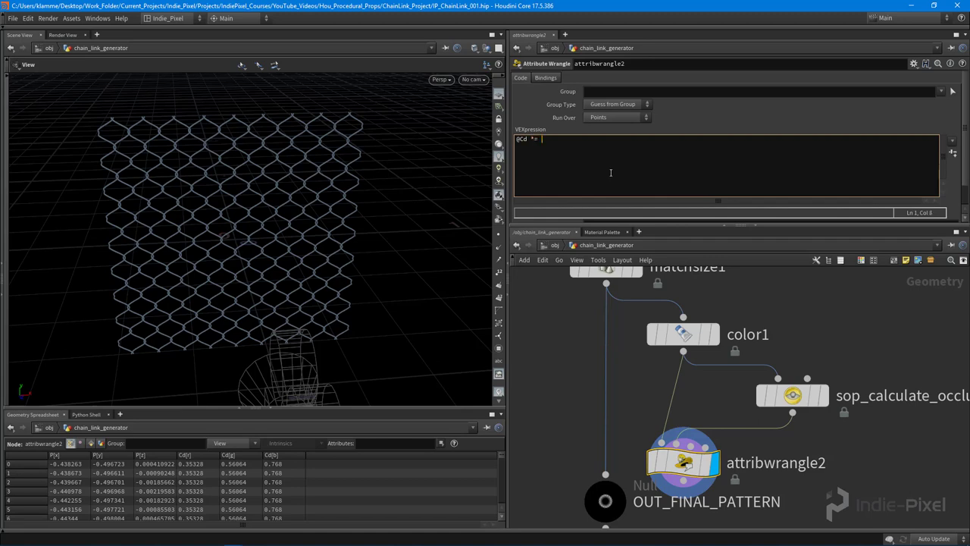
text( point())
text(1, "Cd", @ptnum);)
right_drag(200, 126, 276, 216)
mouse_move(276, 215)
mouse_down()
mouse_move(361, 223)
mouse_move(400, 212)
mouse_move(359, 220)
mouse_move(372, 190)
mouse_move(395, 191)
mouse_move(384, 219)
mouse_move(310, 225)
mouse_move(325, 232)
mouse_move(250, 223)
mouse_move(260, 199)
mouse_move(265, 228)
mouse_move(253, 223)
mouse_up()
key(shift+w)
key(w)
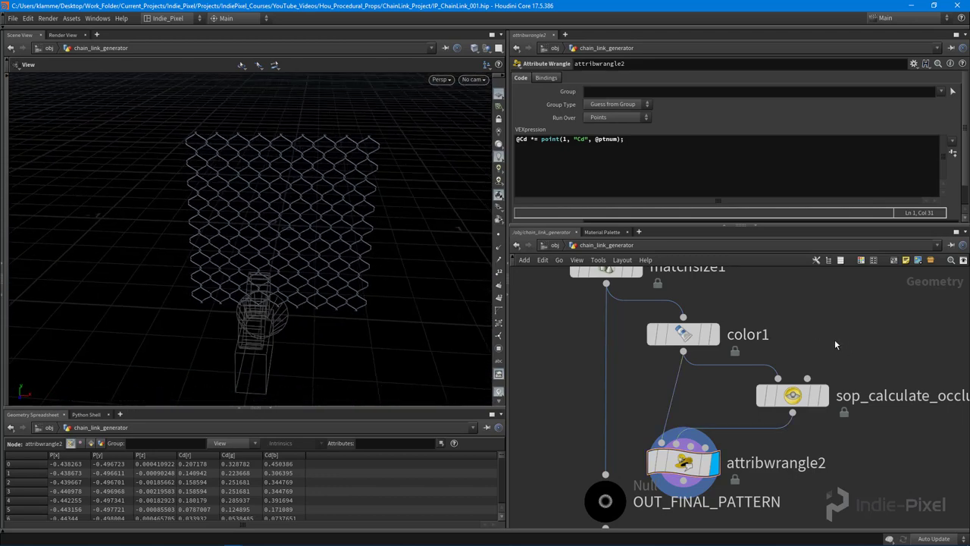
Connect OUT_FINAL_PATTERN after the wrangle and rearrange the color1, occlusion and wrangle nodes
scroll(754, 419, down, 2)
drag(707, 404, 651, 468)
middle_drag(615, 354, 622, 382)
drag(622, 322, 662, 430)
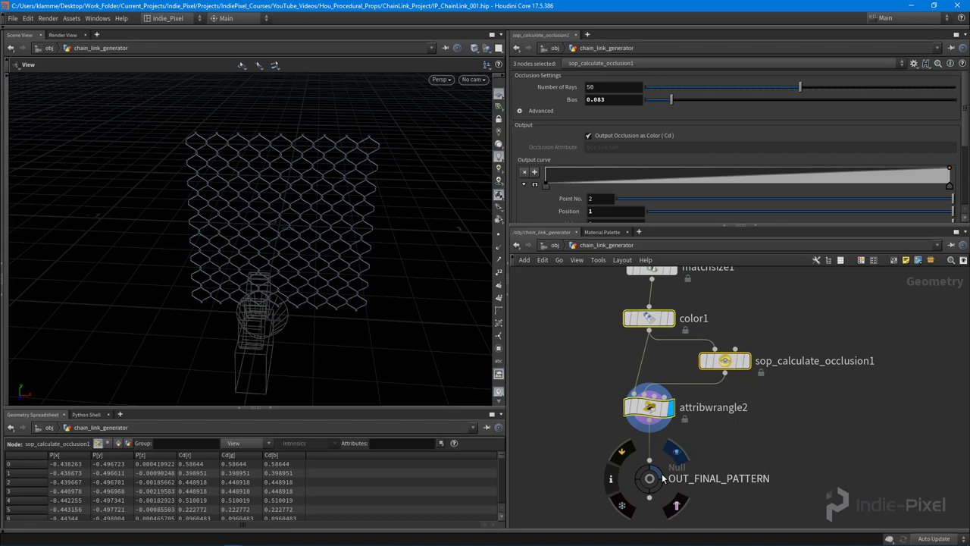
Set the display flag on OUT_FINAL_PATTERN and return to the object level
click(662, 473)
middle_drag(829, 459, 799, 414)
key(u)
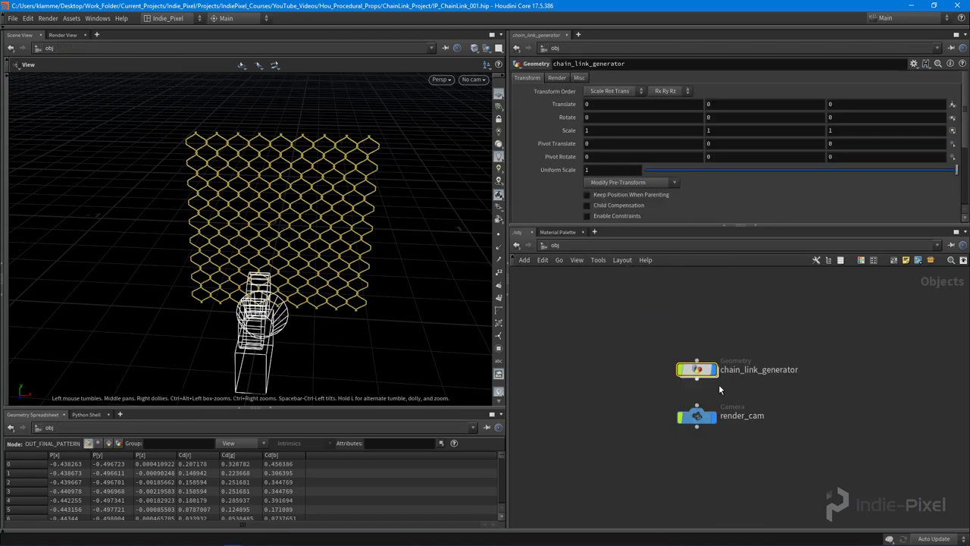
scroll(714, 379, up, 2)
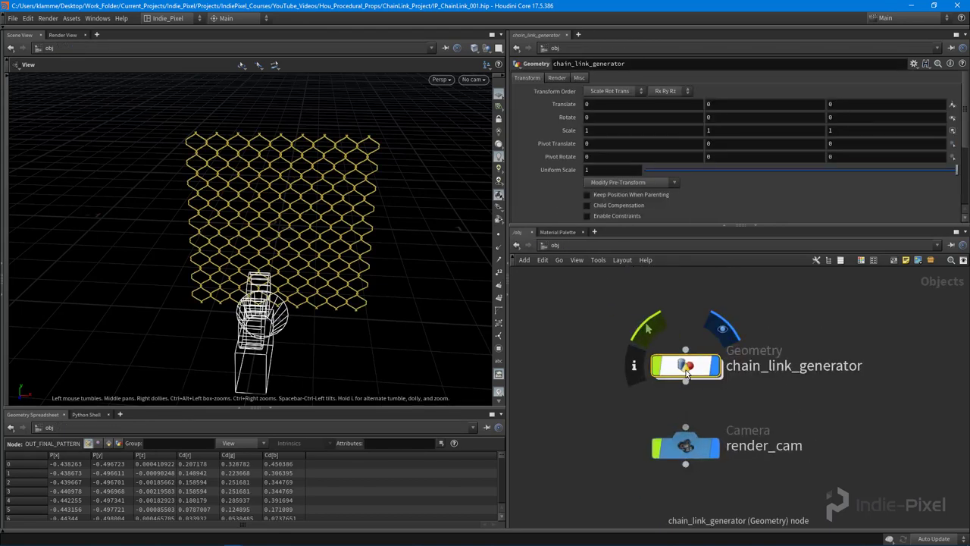
drag(686, 366, 686, 358)
Open the object's Render settings and browse the mat network, closing without assigning a material
click(560, 79)
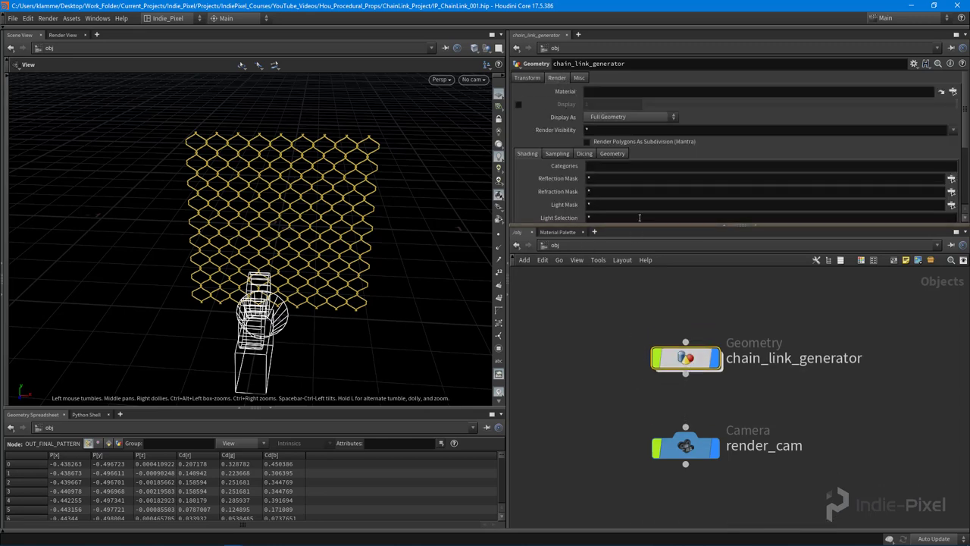
drag(645, 224, 644, 269)
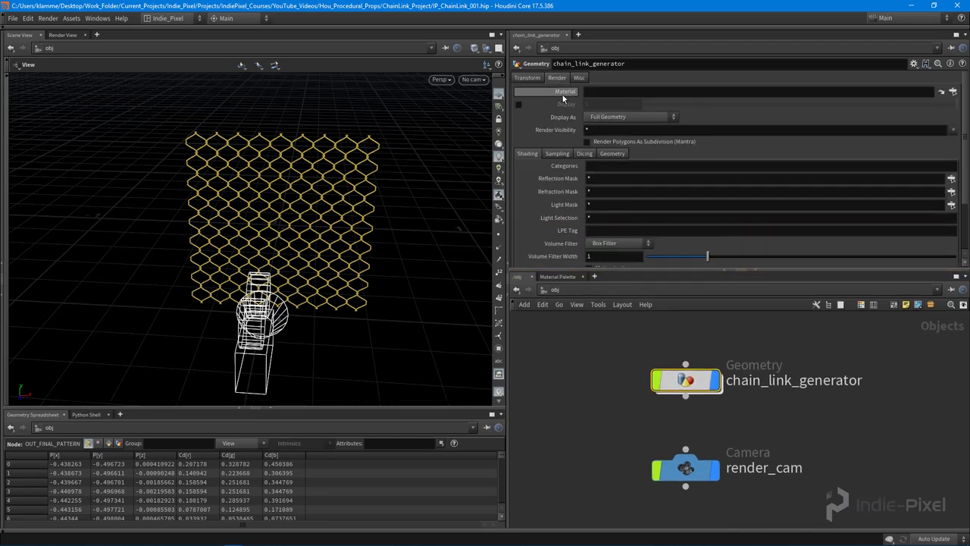
click(953, 92)
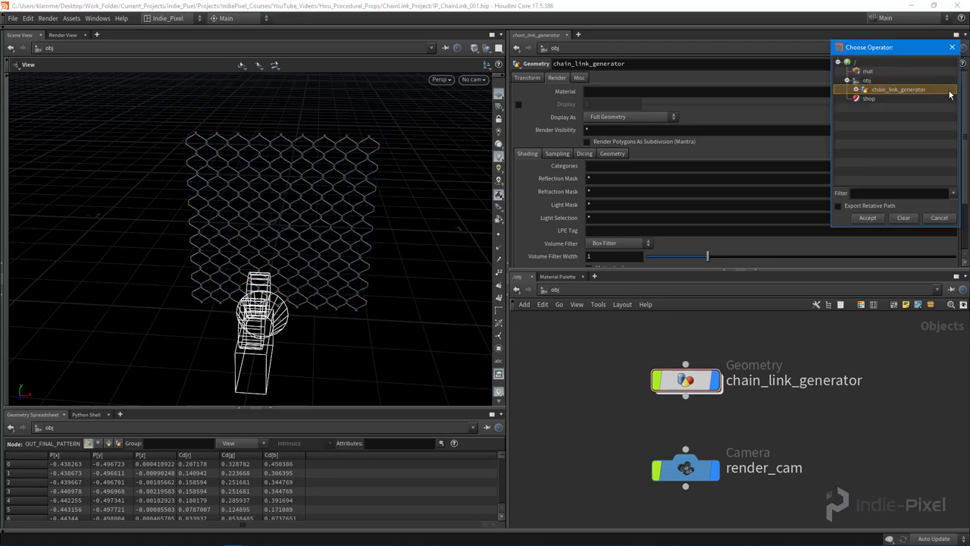
click(869, 72)
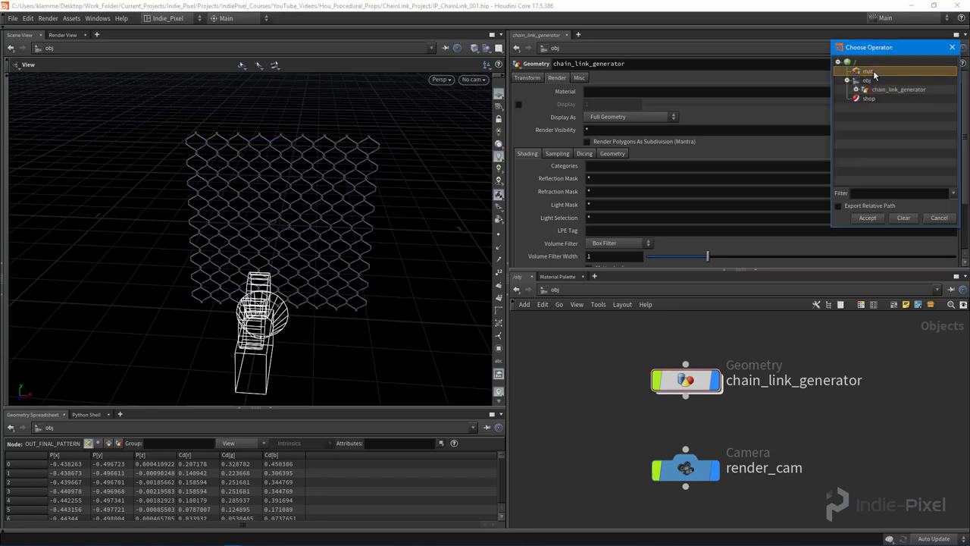
click(939, 218)
Add a Constant material from the material palette into /mat
click(564, 275)
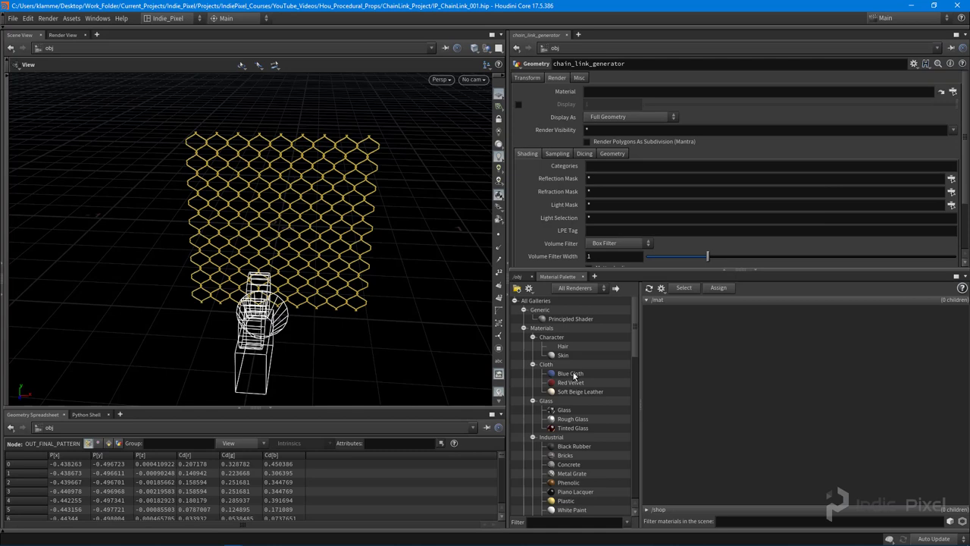
scroll(584, 390, down, 20)
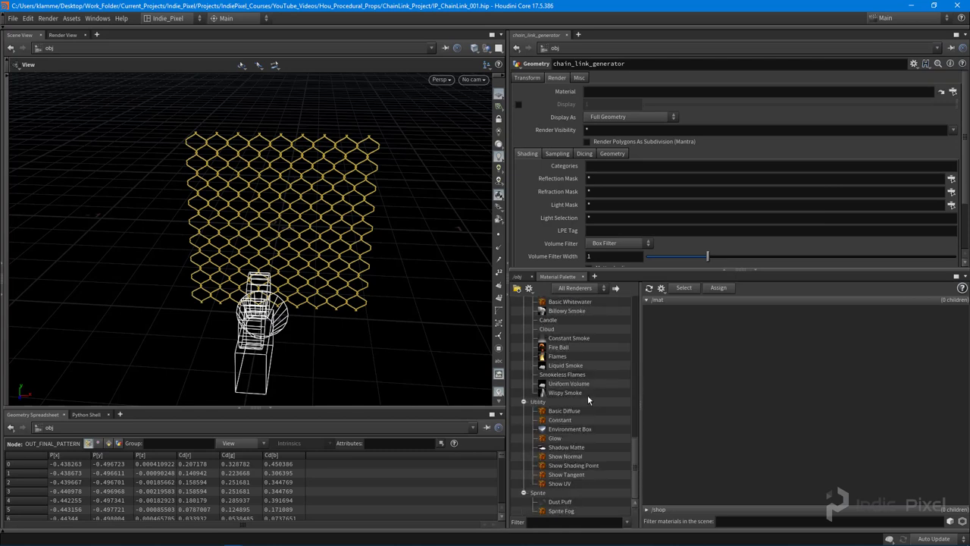
drag(560, 420, 757, 376)
click(663, 324)
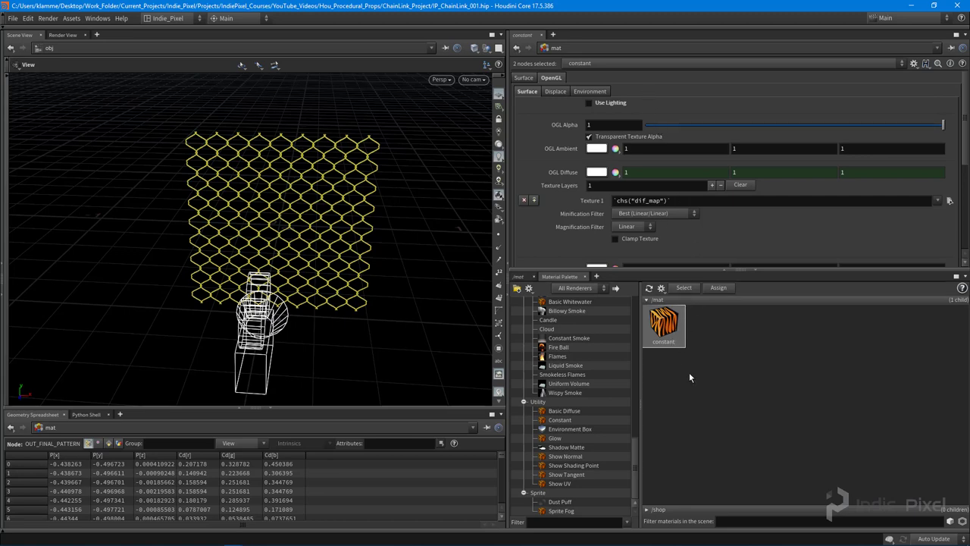
double_click(664, 341)
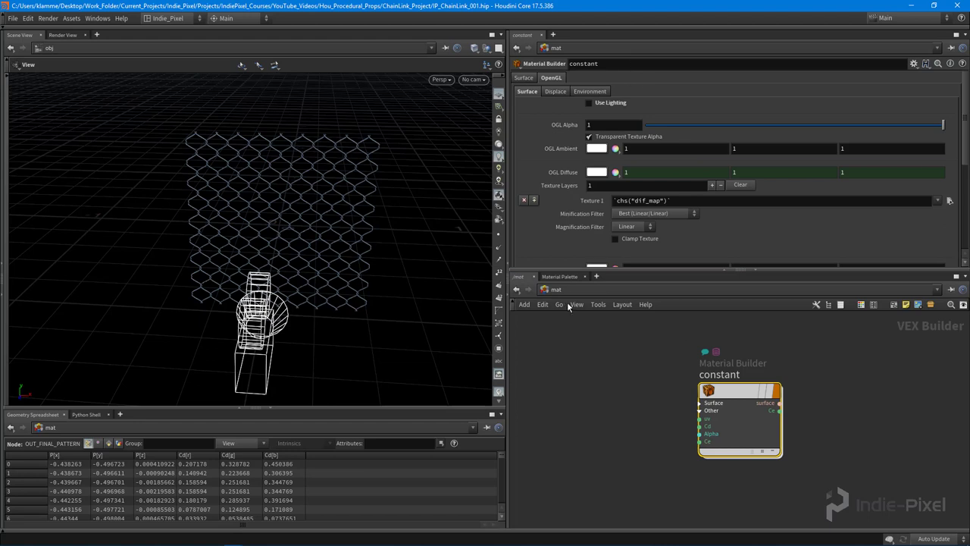
Rename the constant material node to ChainLink_MAT
middle_drag(691, 377, 671, 377)
double_click(715, 375)
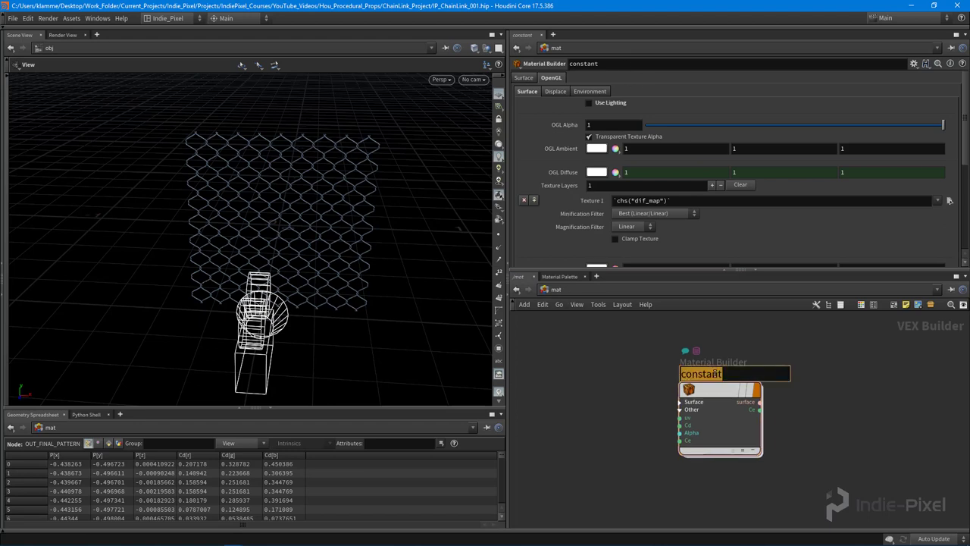
text(ChainLink_MAT)
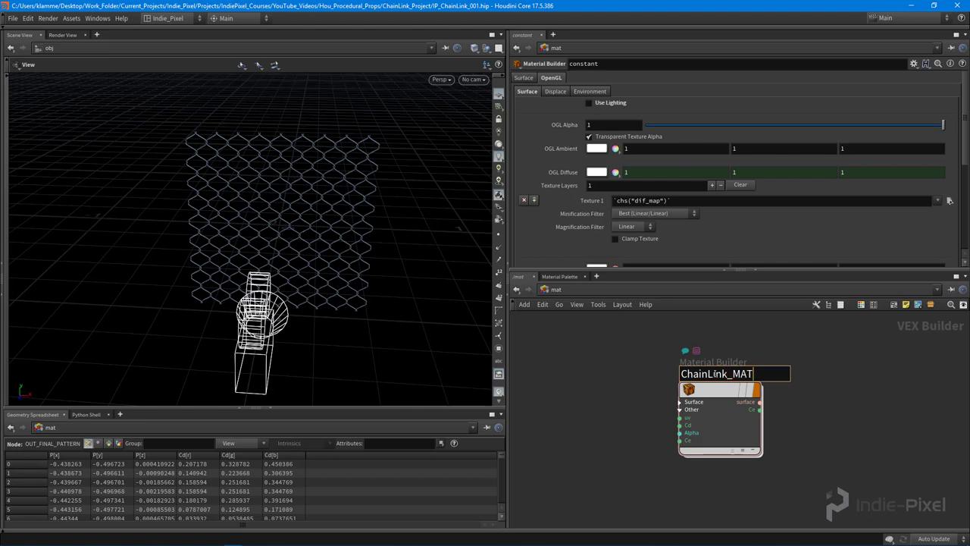
key(Return)
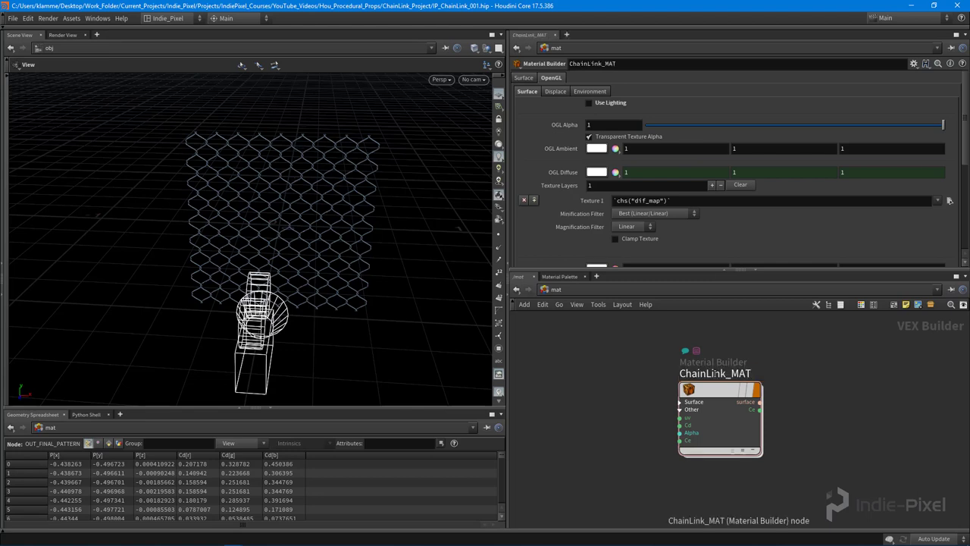
click(563, 291)
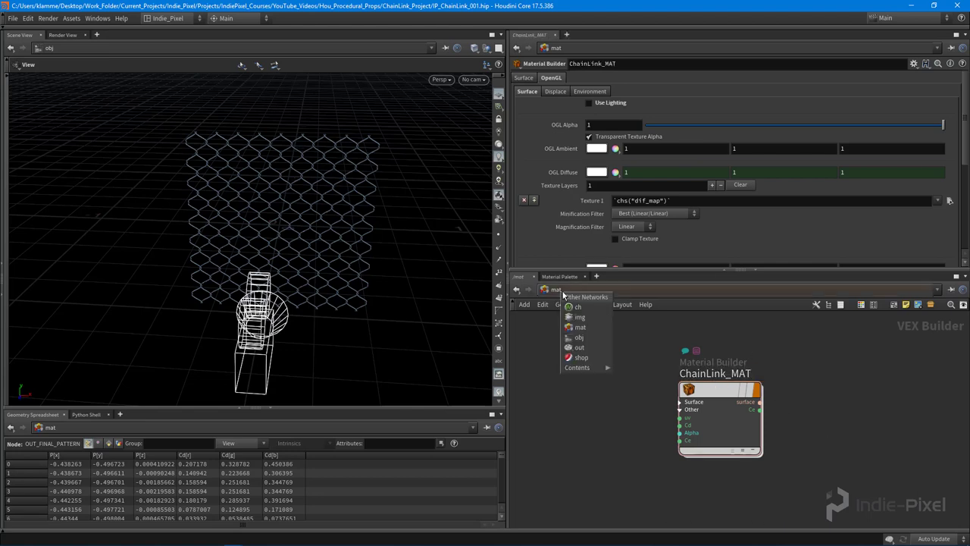
Assign /mat/ChainLink_MAT as chain_link_generator's material and inspect the shaded fence
click(581, 339)
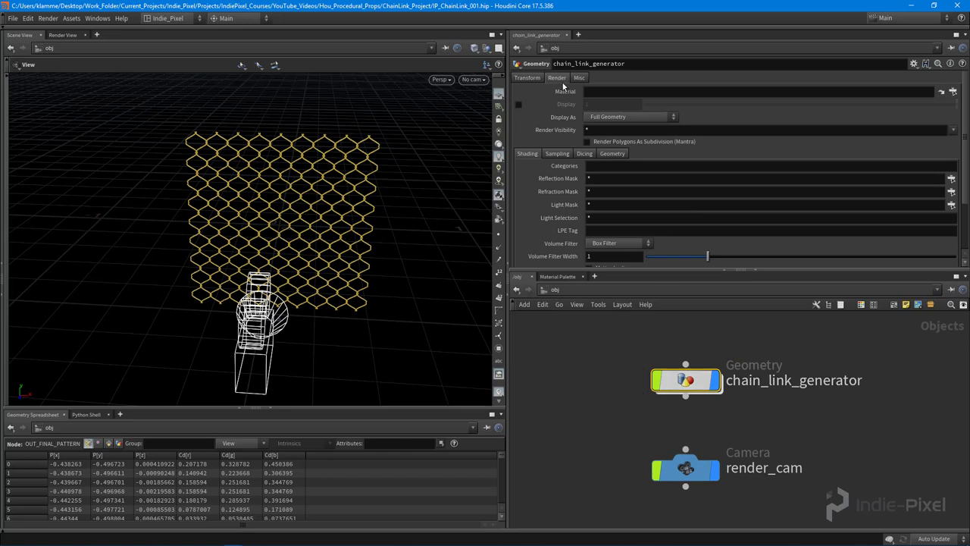
click(941, 92)
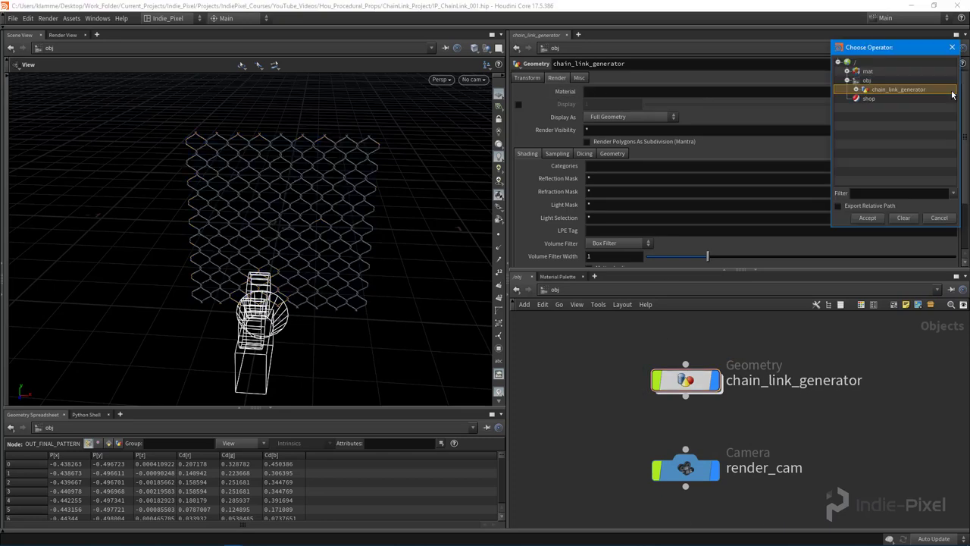
click(847, 72)
double_click(873, 81)
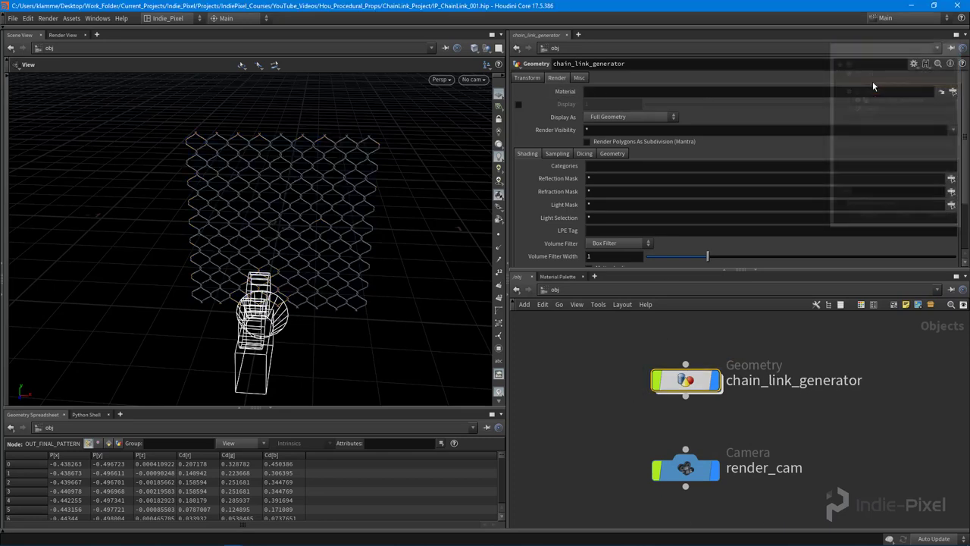
scroll(310, 217, up, 10)
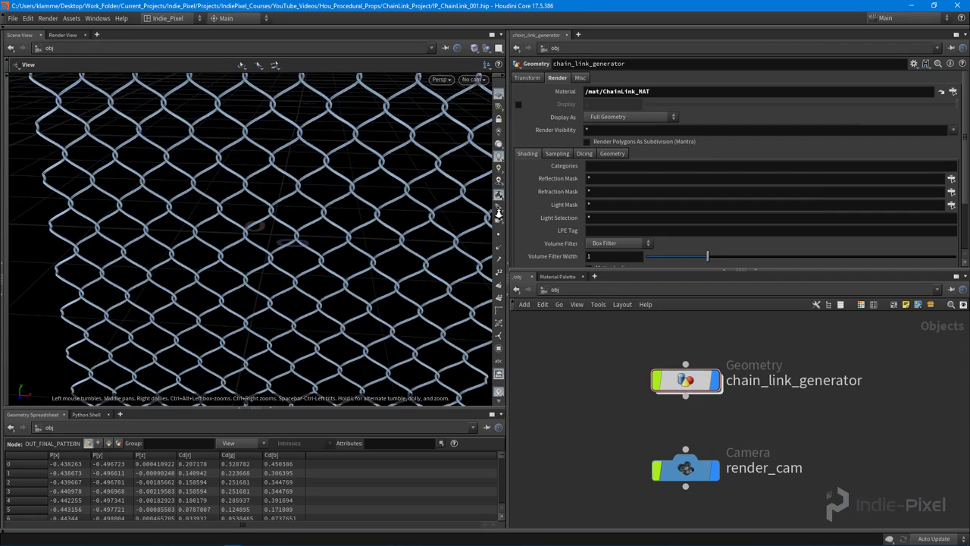
mouse_move(390, 219)
mouse_down()
mouse_move(359, 204)
mouse_move(303, 202)
mouse_move(364, 156)
mouse_move(378, 214)
mouse_up()
scroll(378, 214, down, 10)
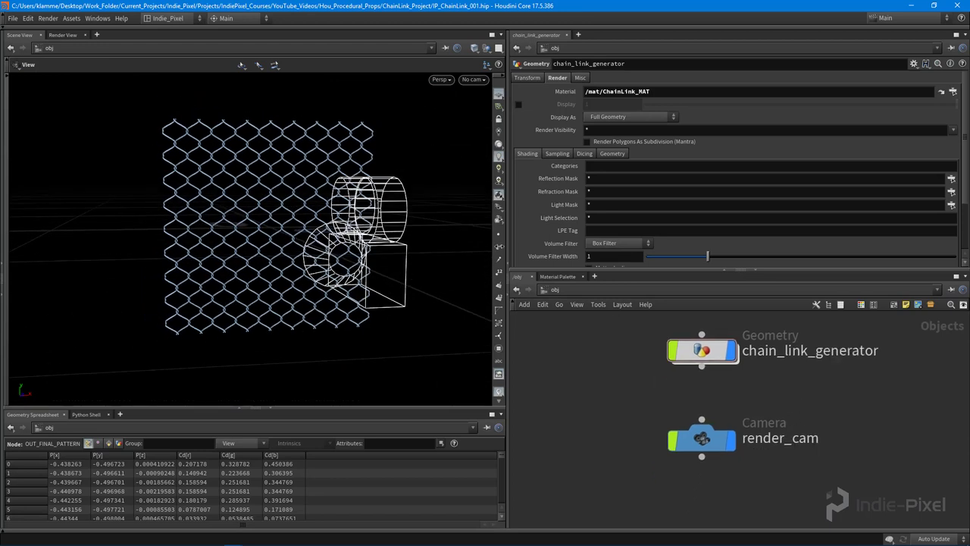
Start a Render View preview of the fence through render_cam and zoom on the image
click(66, 35)
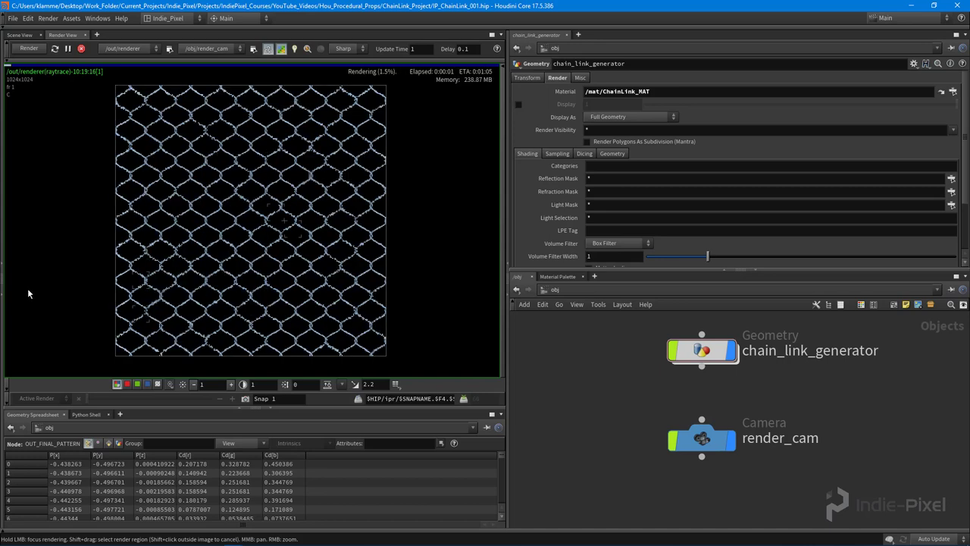
scroll(245, 225, up, 6)
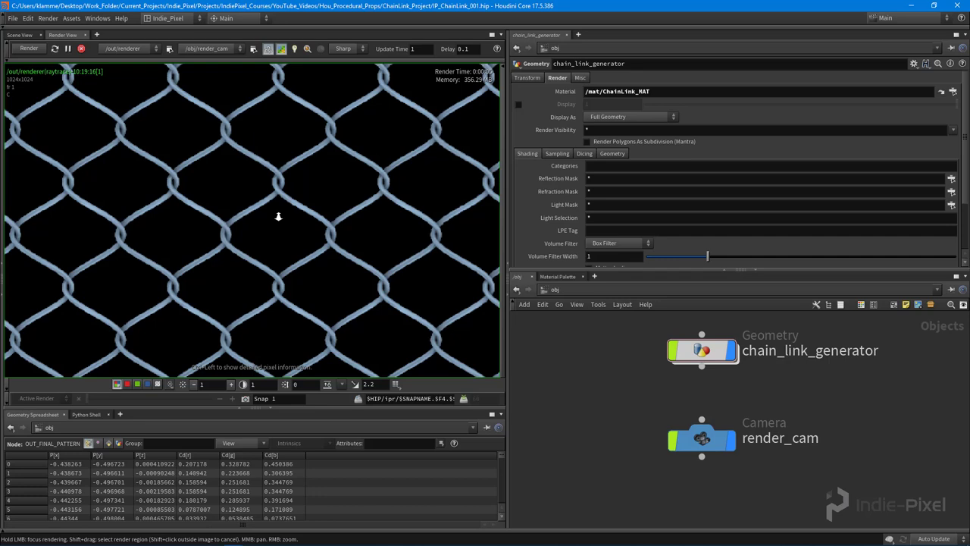
scroll(279, 216, down, 5)
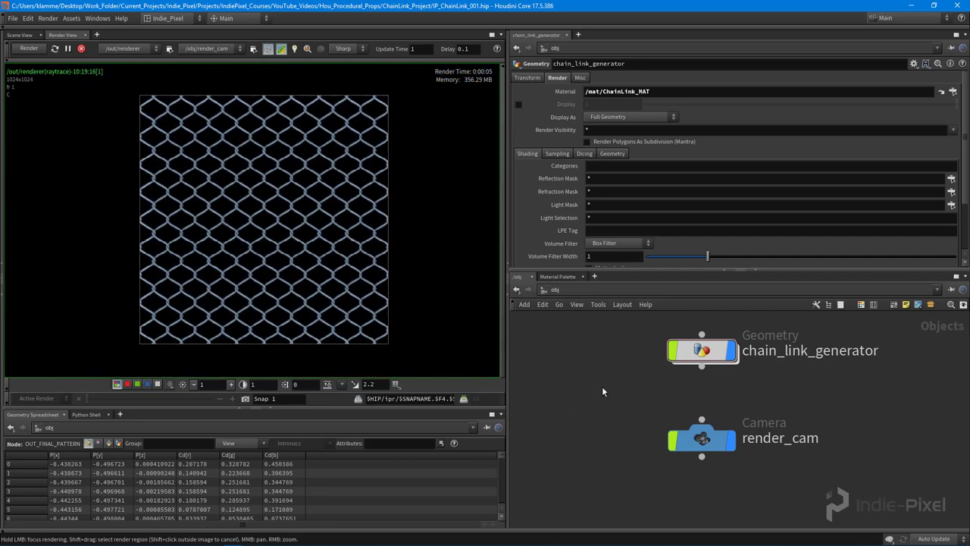
In /out, browse the Mantra output picture location to the $JOB/render folder
click(563, 289)
click(576, 354)
drag(721, 392, 709, 403)
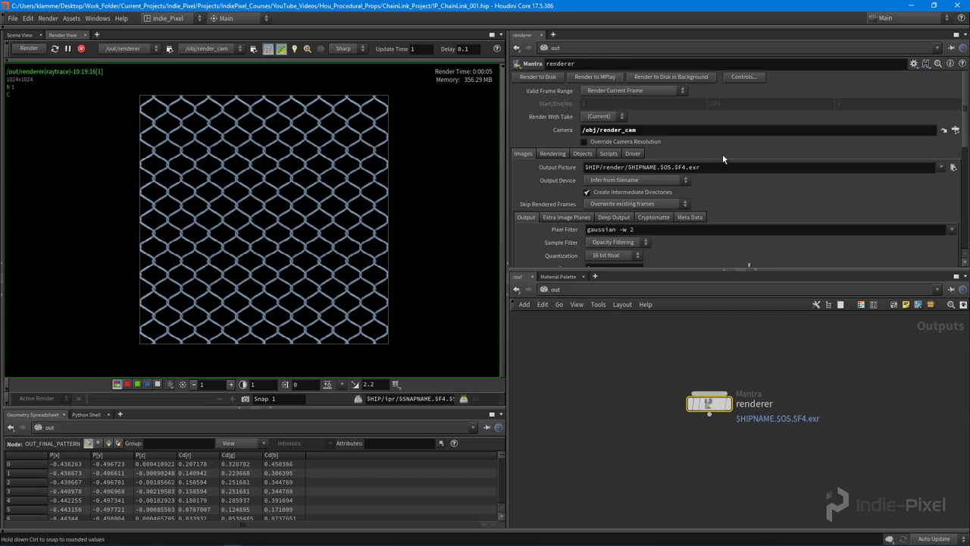
click(953, 167)
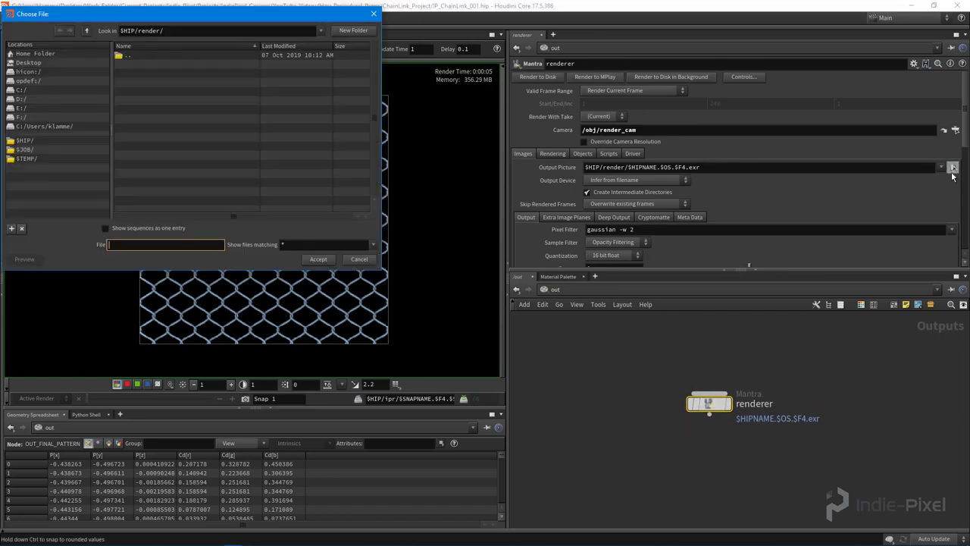
drag(193, 16, 248, 56)
click(89, 191)
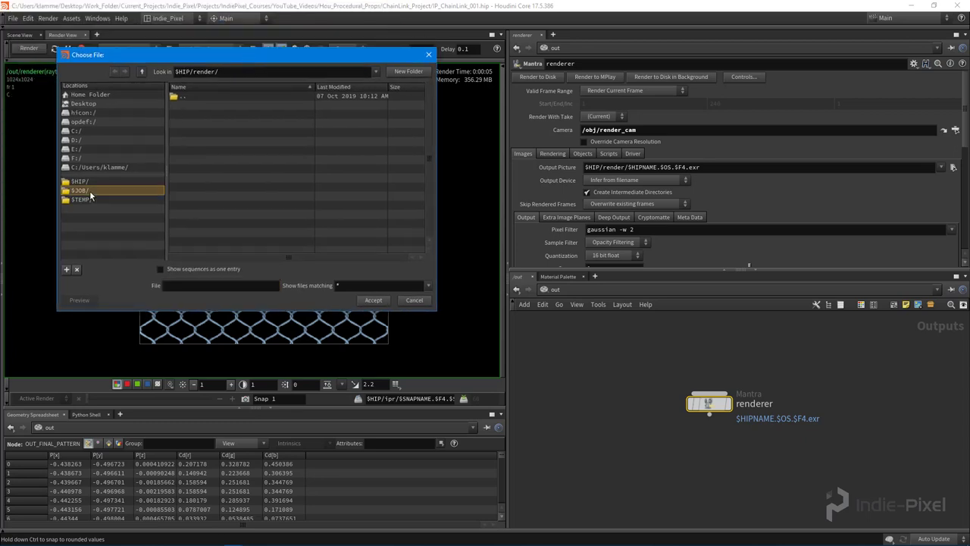
double_click(194, 132)
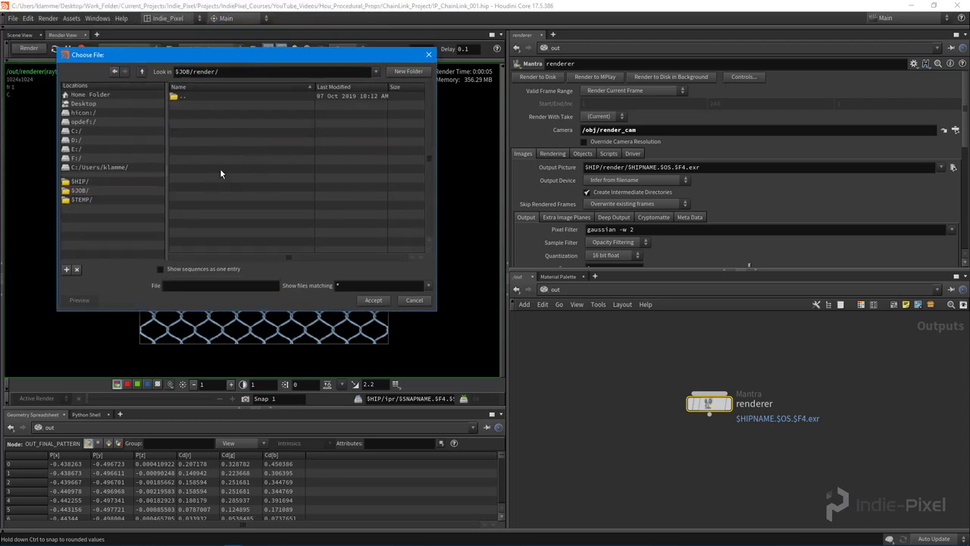
Name the output chain_link_001.png and render the fence image to disk
click(213, 286)
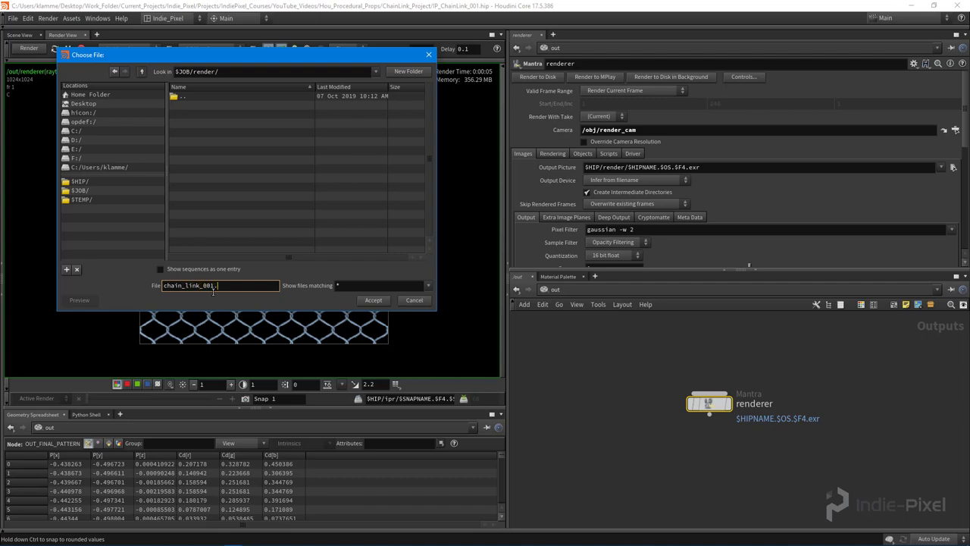
text(chain_link_001.png)
key(Return)
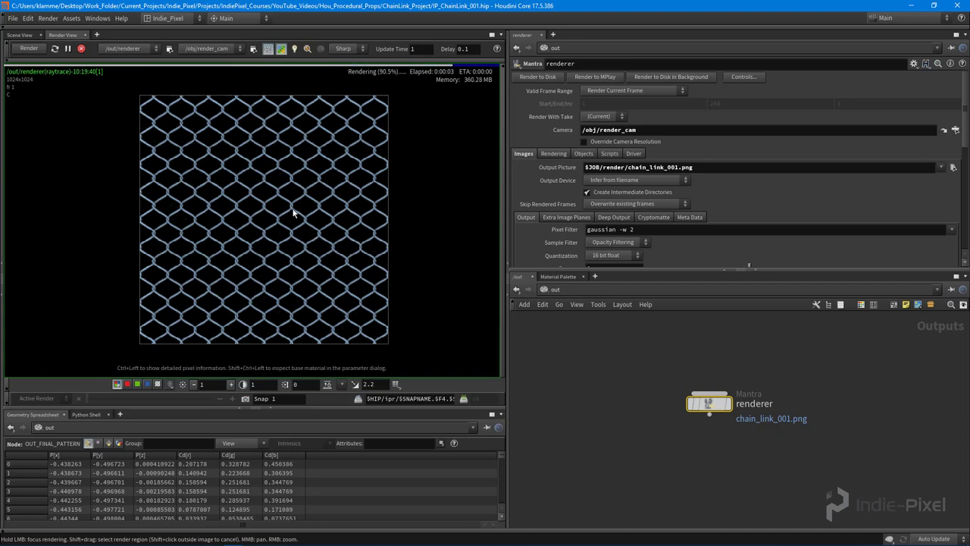
click(539, 77)
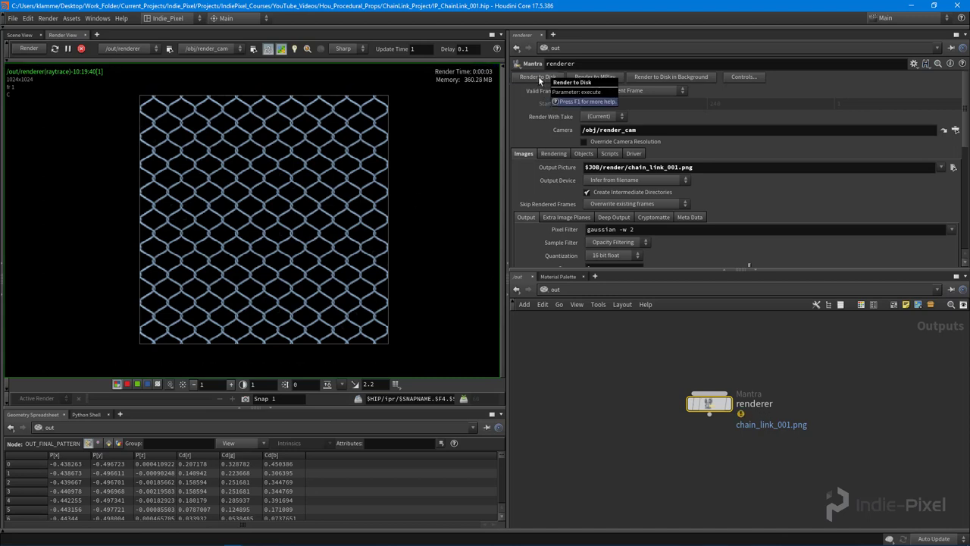
click(66, 538)
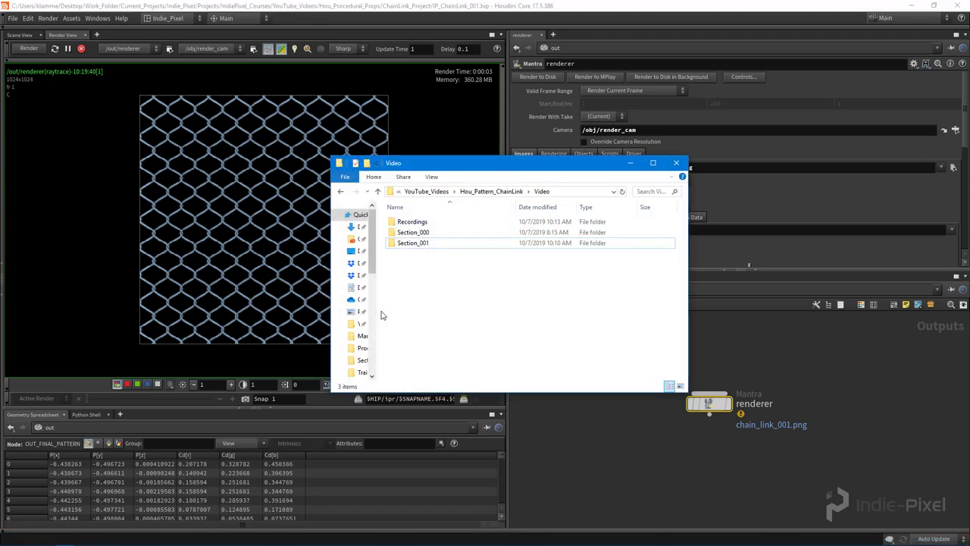
Navigate from YouTube_Videos into Hou_Procedural_Props > ChainLink_Project > render
drag(379, 309, 414, 310)
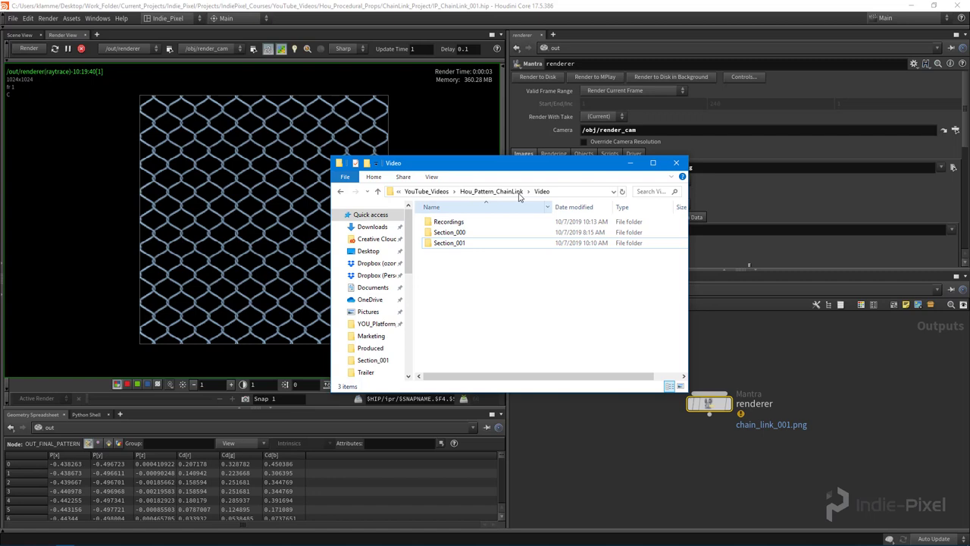
click(491, 191)
key(alt+Up)
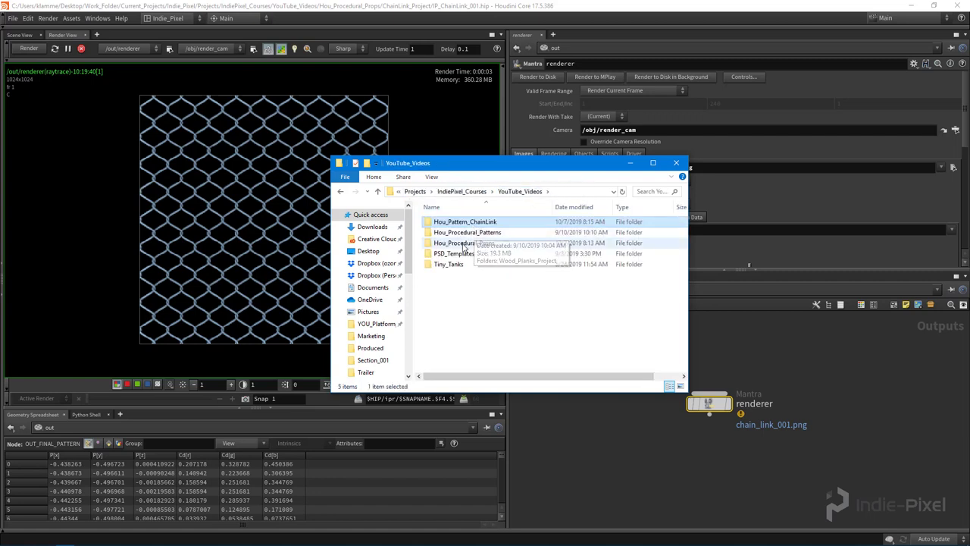
double_click(468, 233)
key(alt+Up)
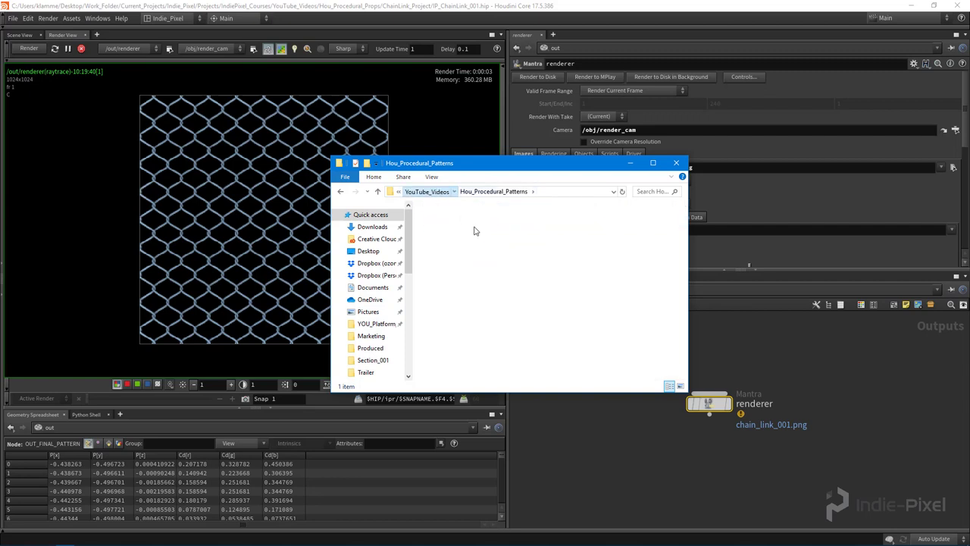
click(467, 244)
double_click(467, 244)
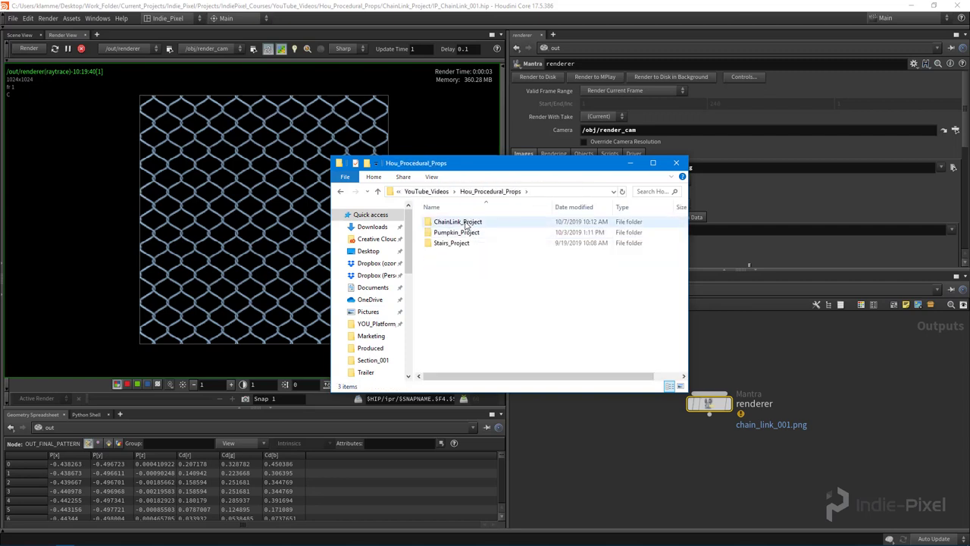
double_click(467, 225)
double_click(454, 255)
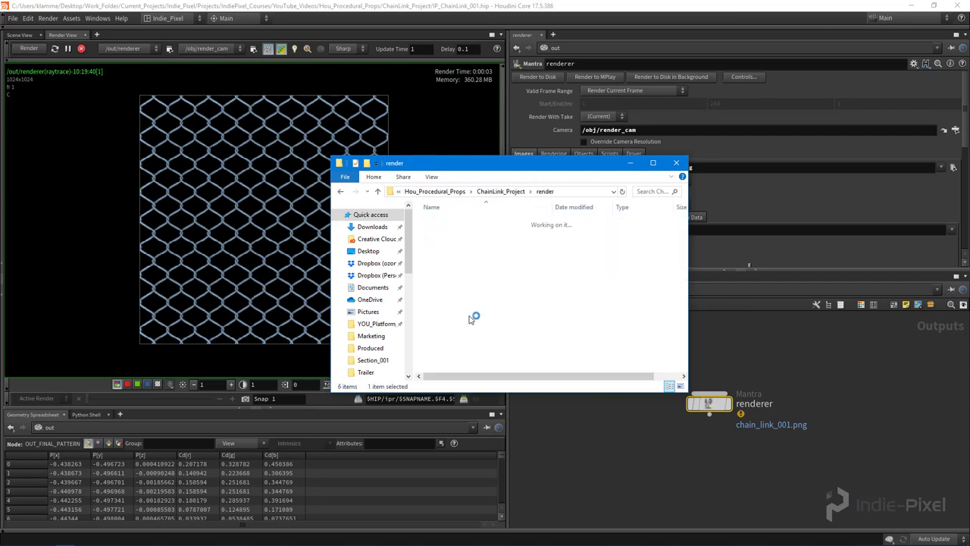